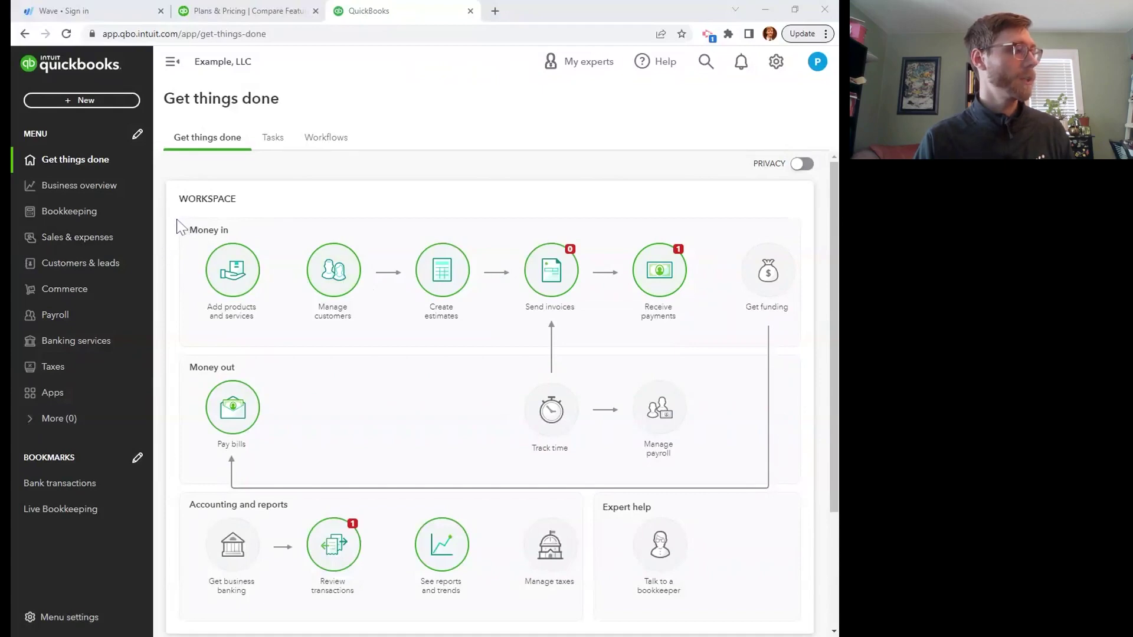
# - Go to Bookkeeping's Bank transactions for Navy Federal Checking to review the SBA transactions
pyautogui.click(96, 222)
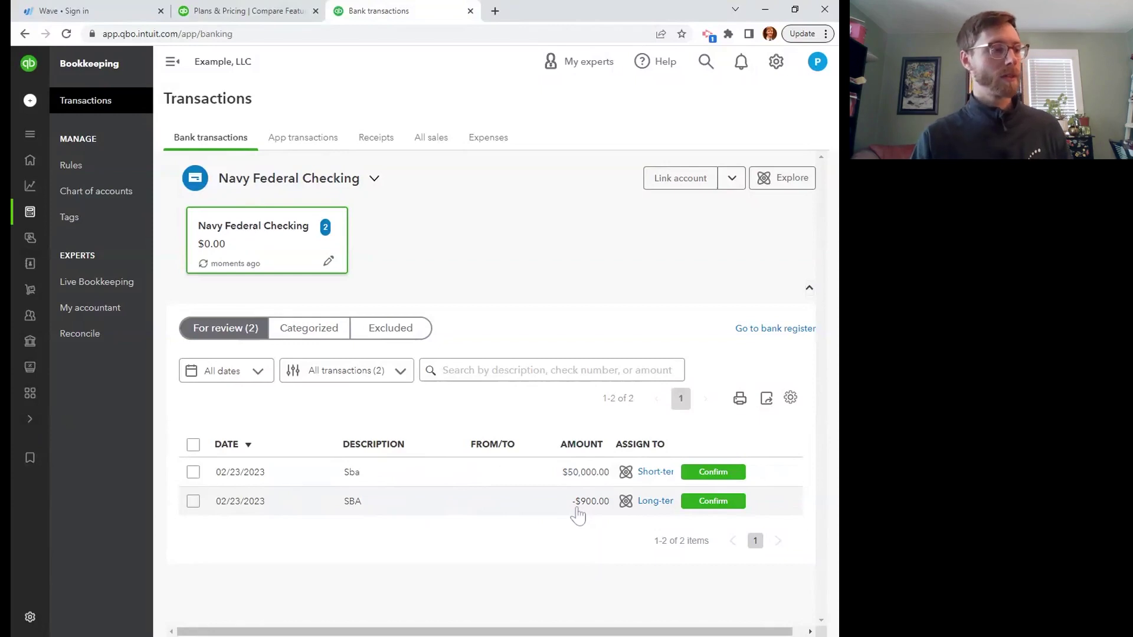
# - From the $50,000.00 Sba deposit's Category list, start adding a new account named SBA
pyautogui.click(430, 487)
pyautogui.scroll(-2, 406, 416)
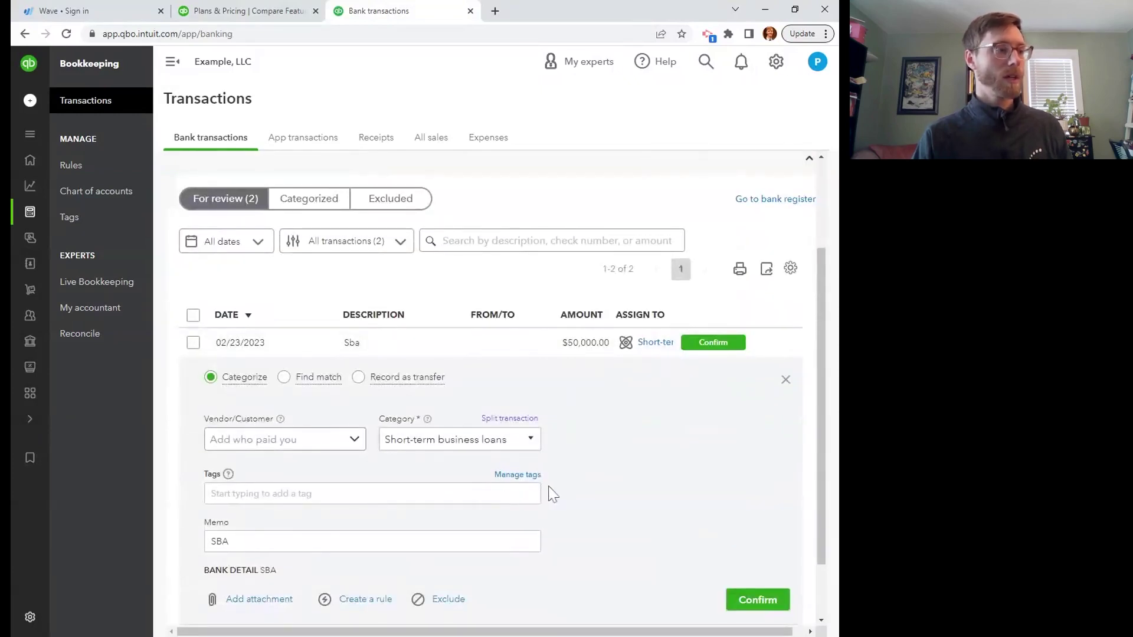
pyautogui.scroll(-1, 551, 490)
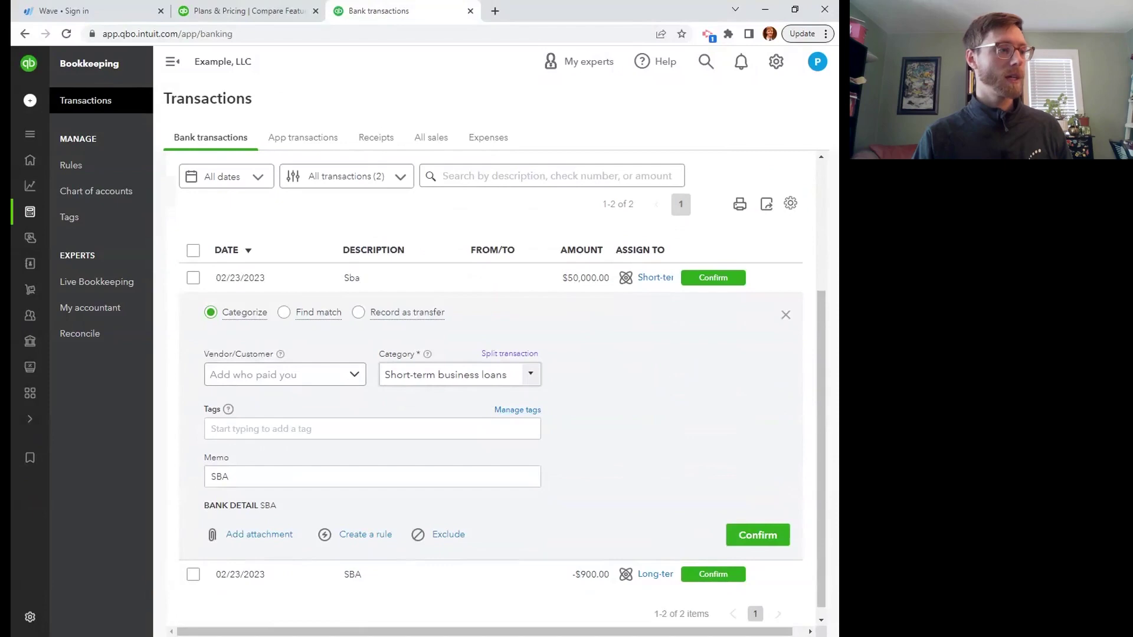
pyautogui.click(530, 374)
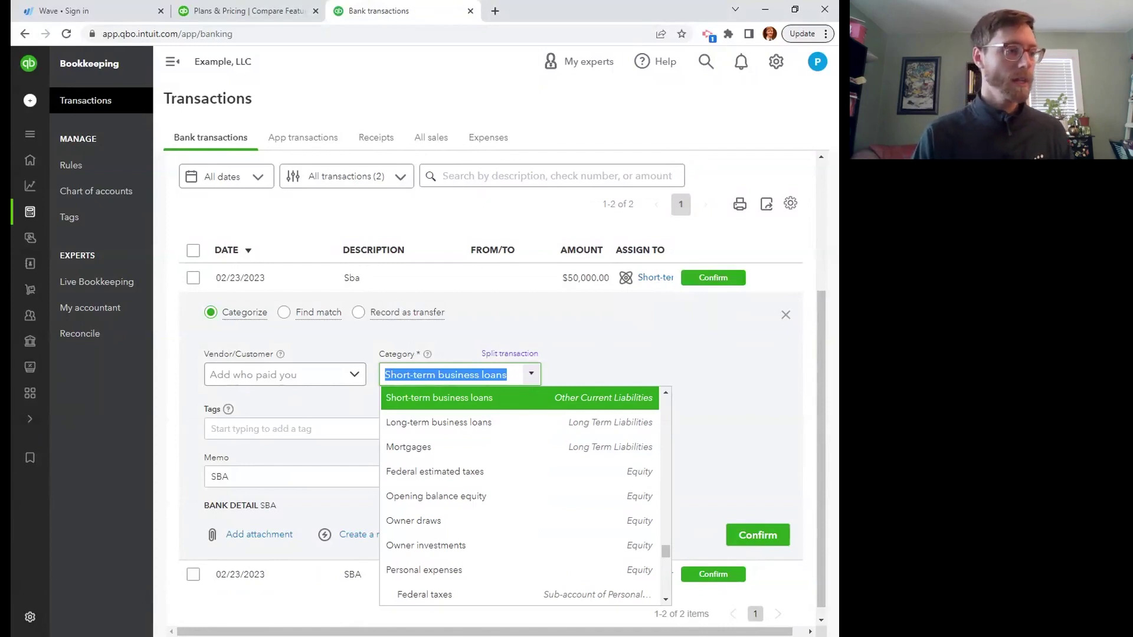
pyautogui.scroll(2, 506, 426)
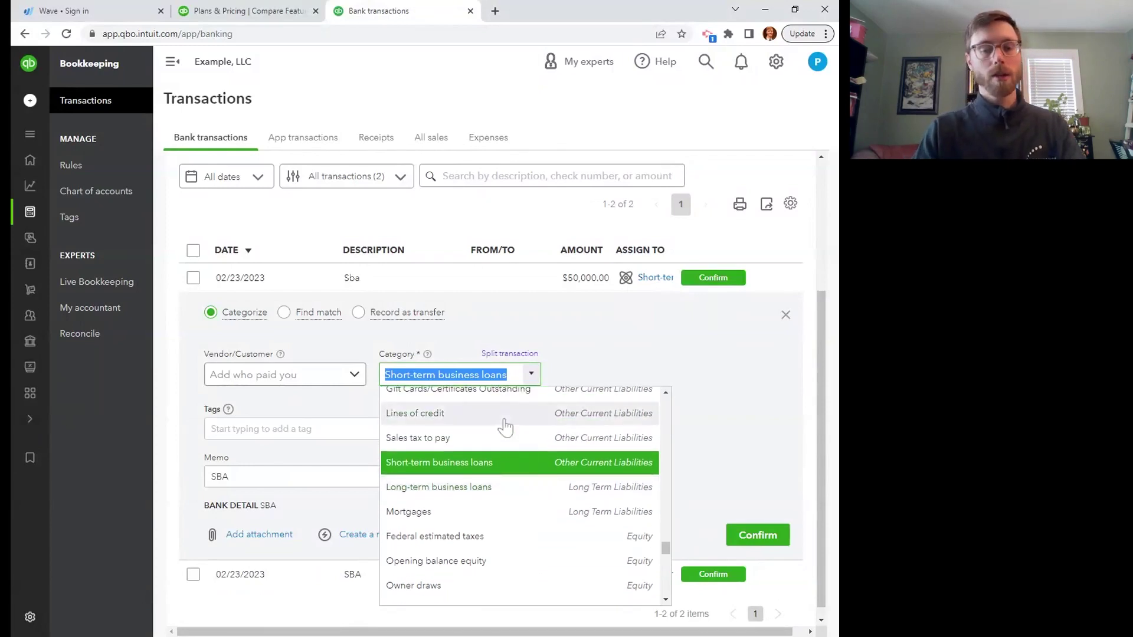
pyautogui.write('SBA')
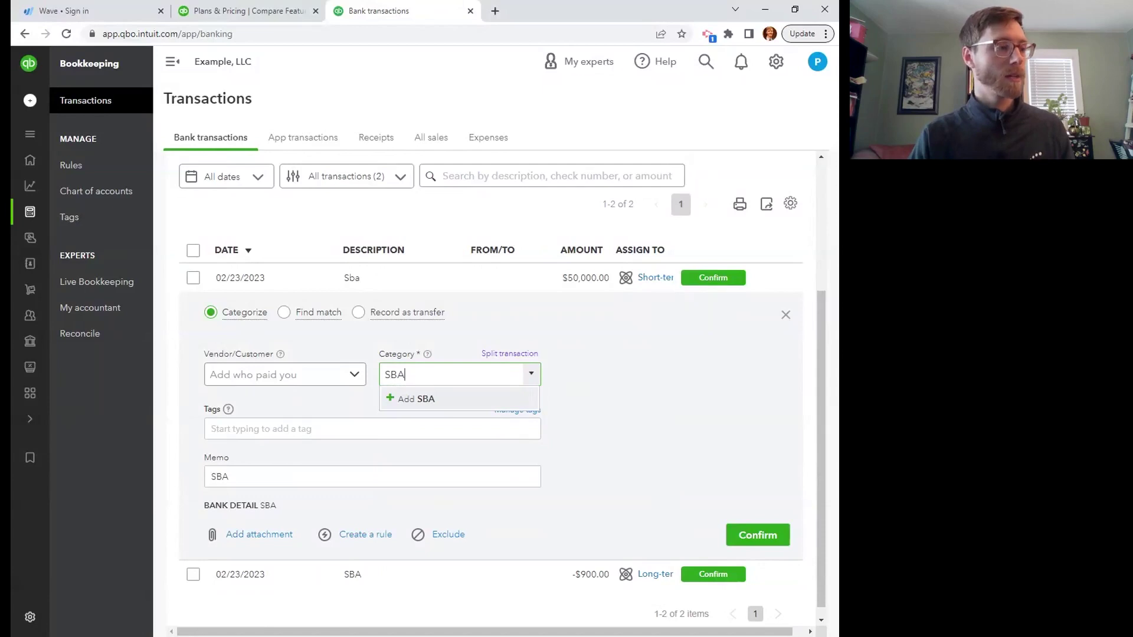
pyautogui.click(425, 407)
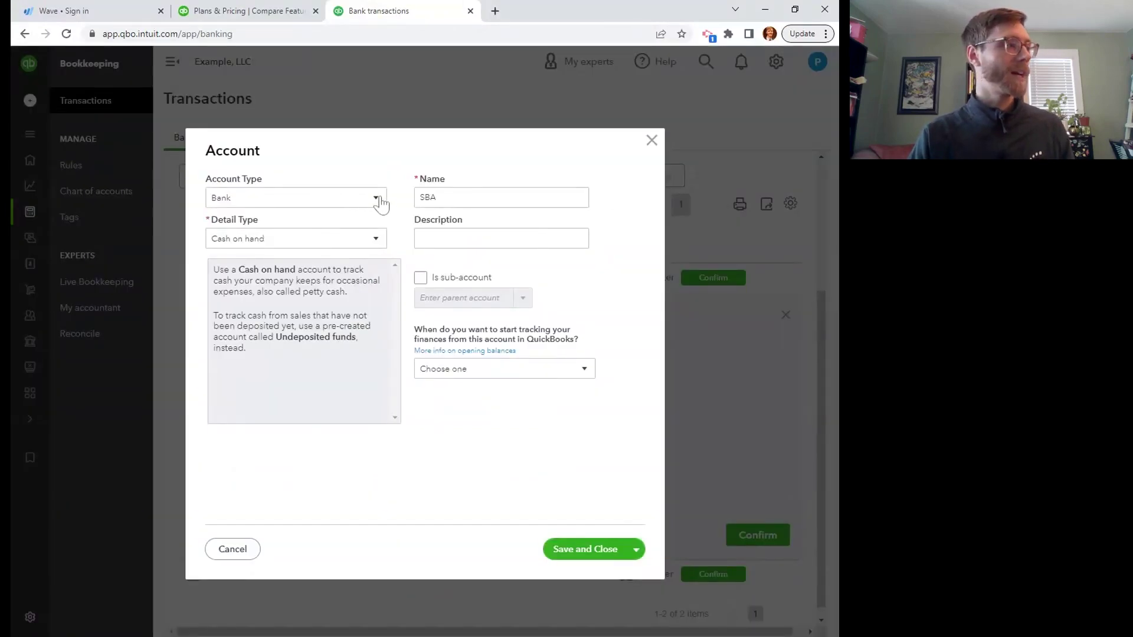
# - Set the new account's type to Long Term Liabilities with Notes Payable detail
pyautogui.click(378, 201)
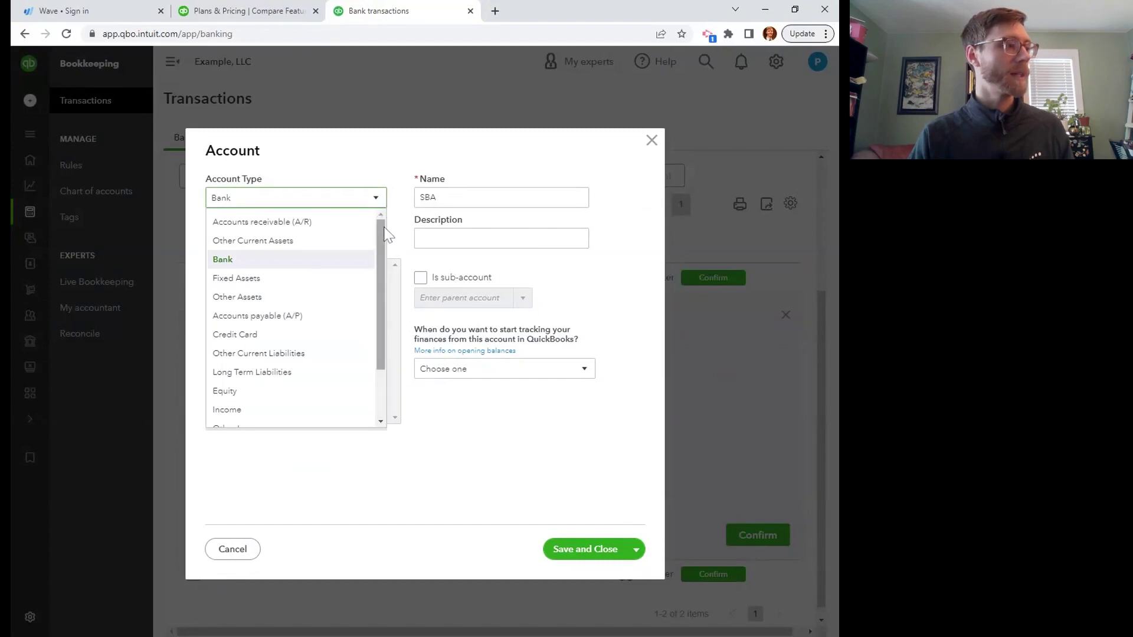
pyautogui.scroll(-1, 385, 264)
pyautogui.scroll(-2, 385, 265)
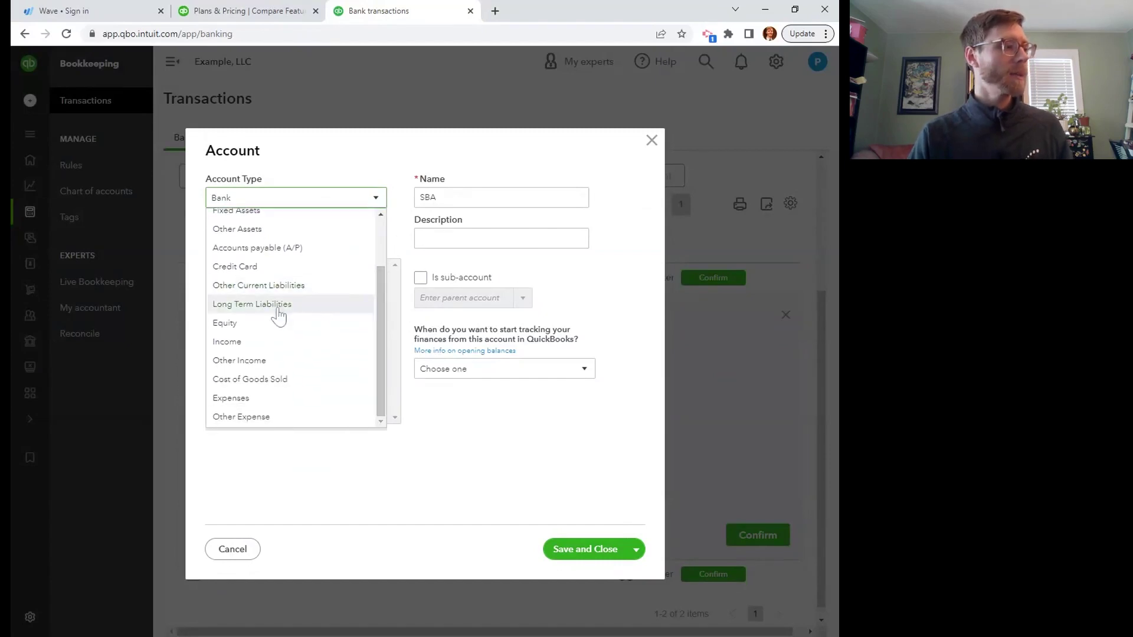
pyautogui.click(278, 305)
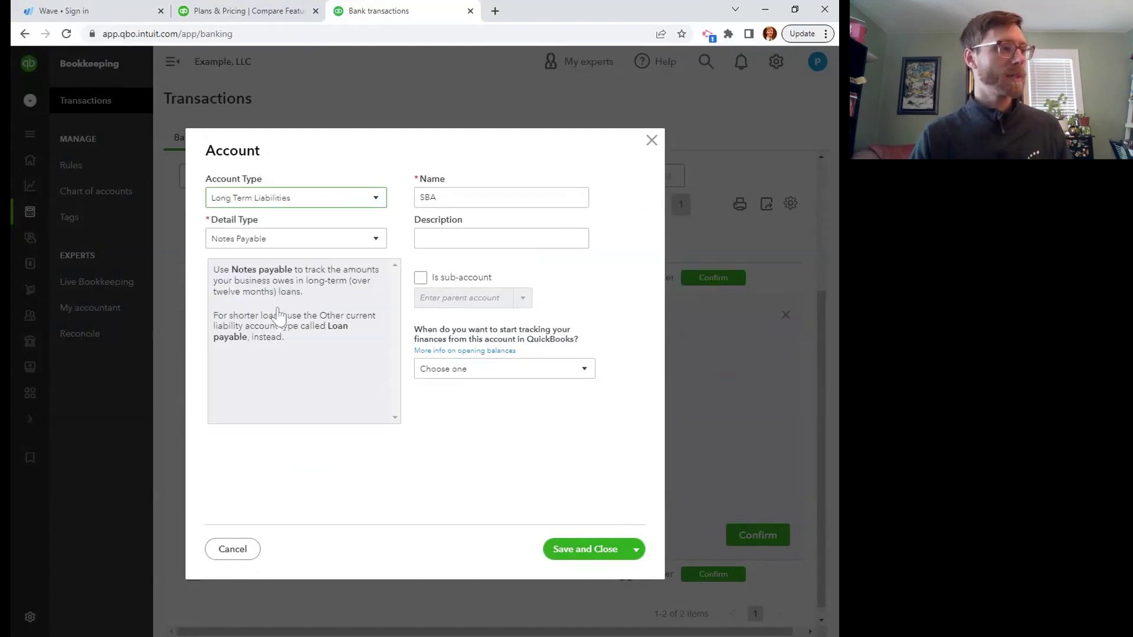
pyautogui.click(376, 240)
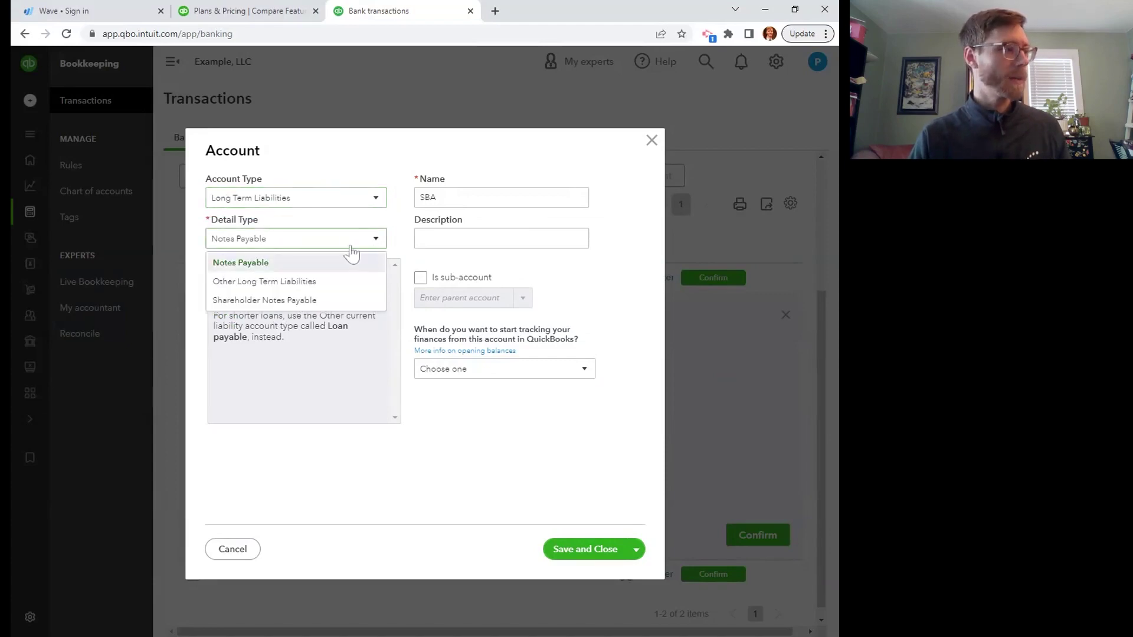
pyautogui.click(293, 263)
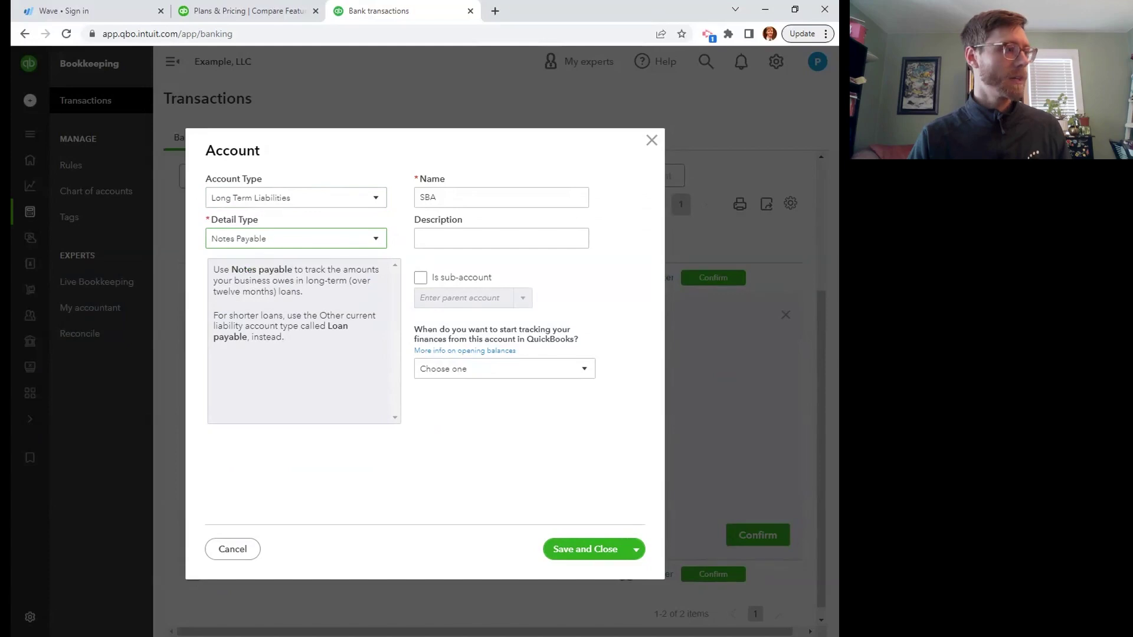
pyautogui.moveTo(306, 270); pyautogui.dragTo(337, 298)
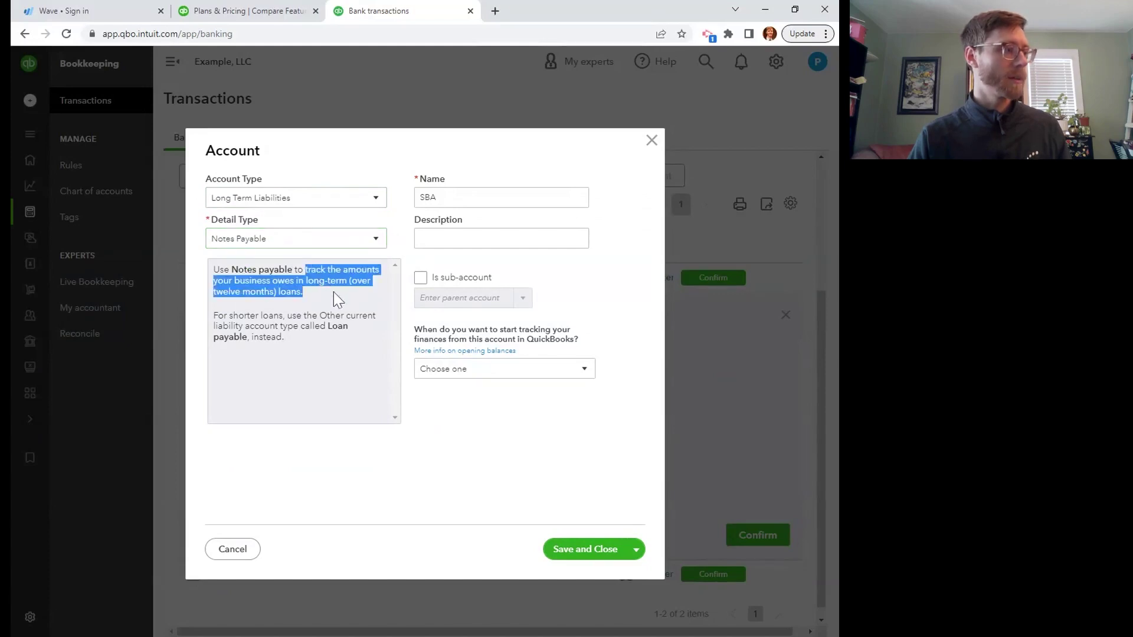
pyautogui.click(316, 295)
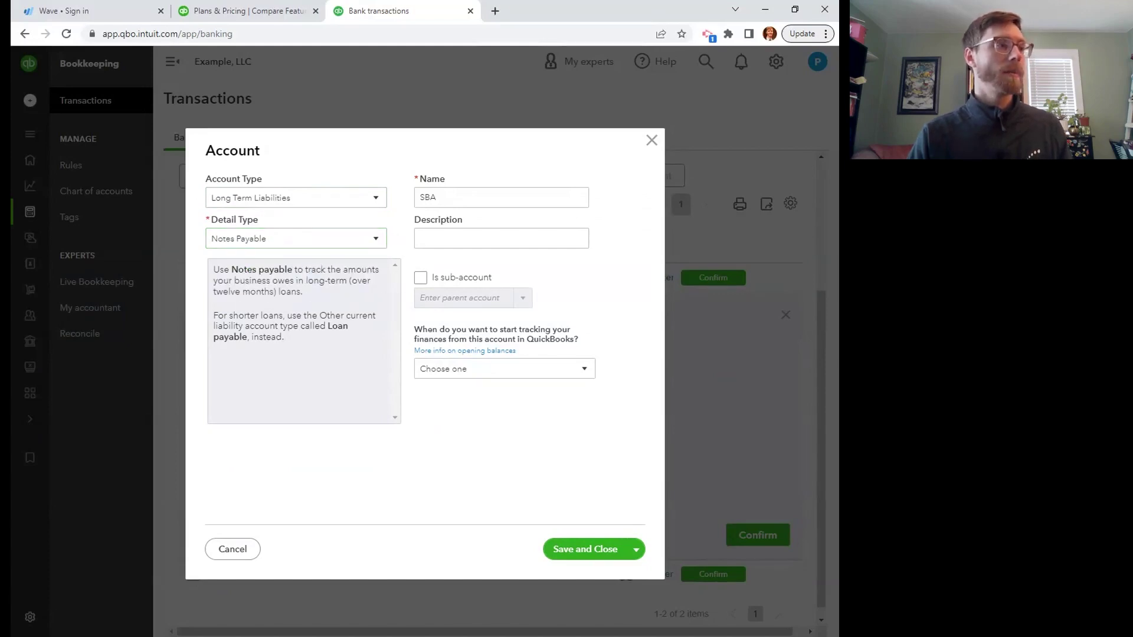
# - Rename the account to SBA Loan 3453 and save it
pyautogui.doubleClick(462, 203)
pyautogui.press('End')
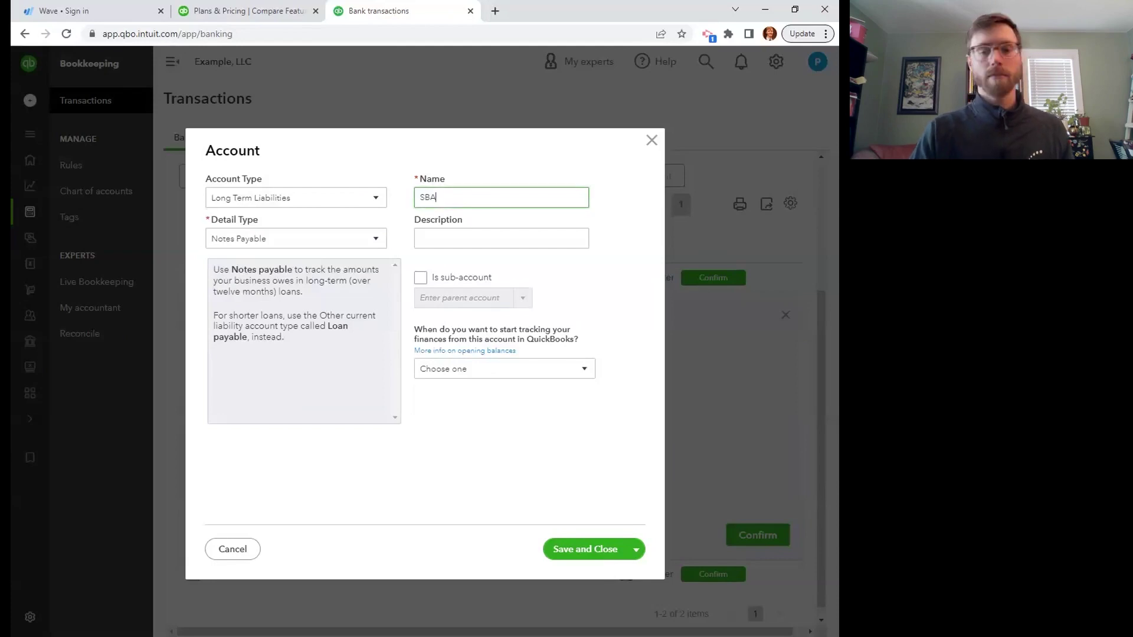
pyautogui.write('Loan ')
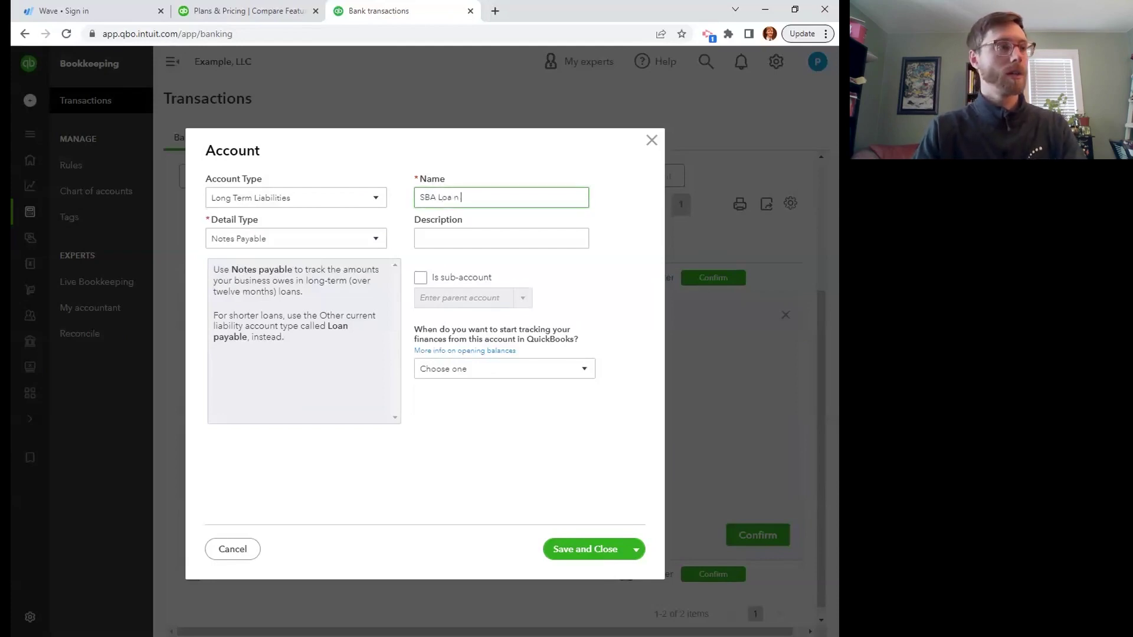
pyautogui.write('n')
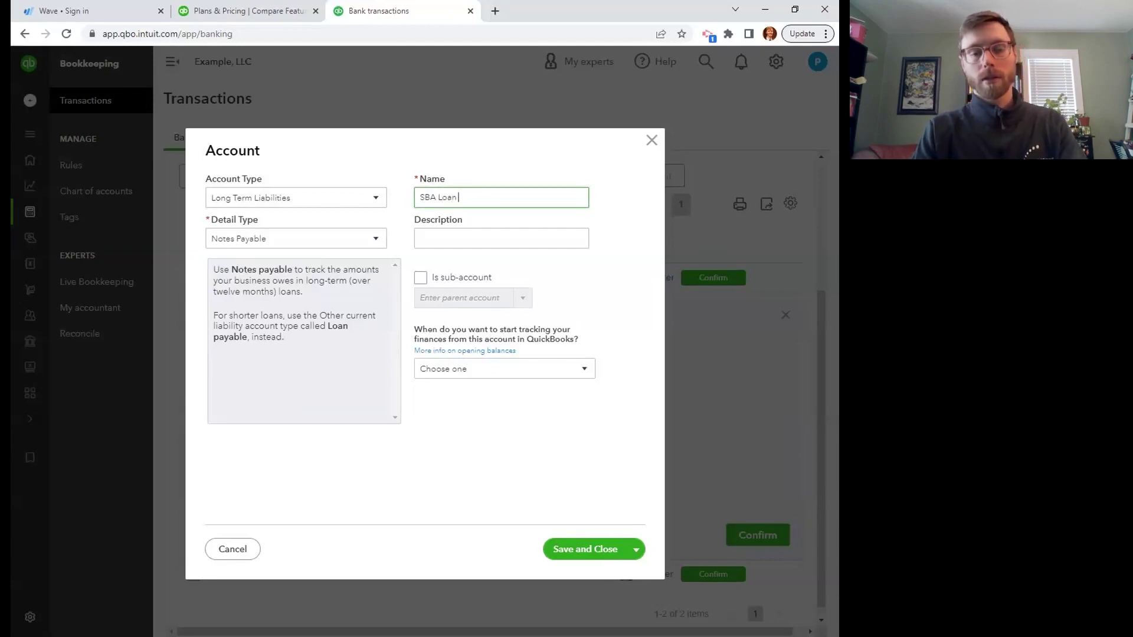
pyautogui.write(' 3453')
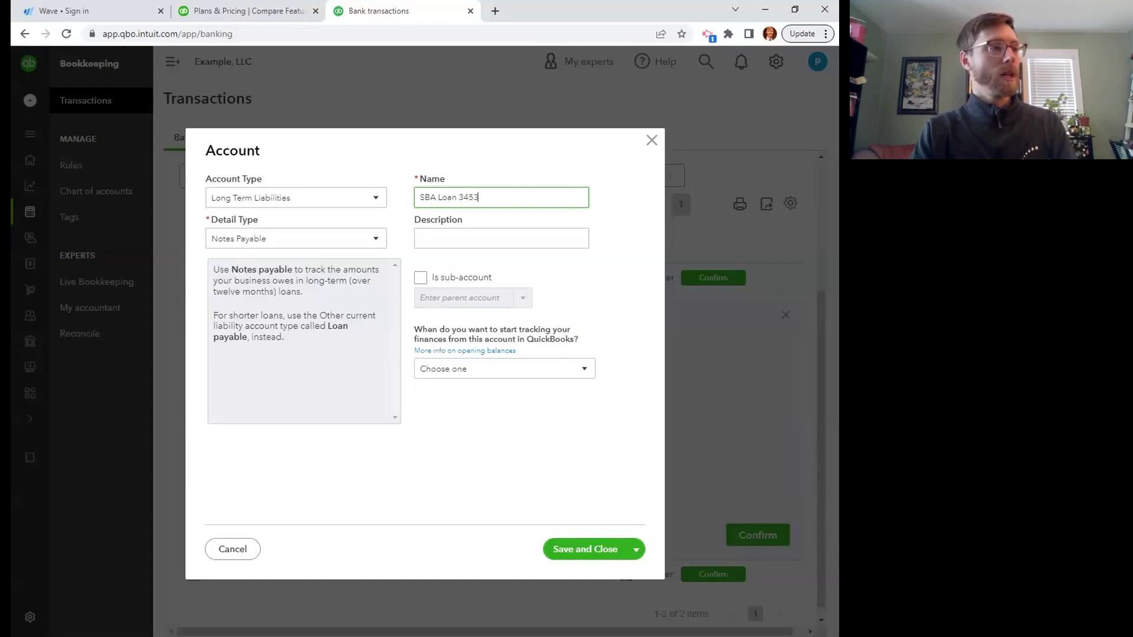
pyautogui.press('Tab')
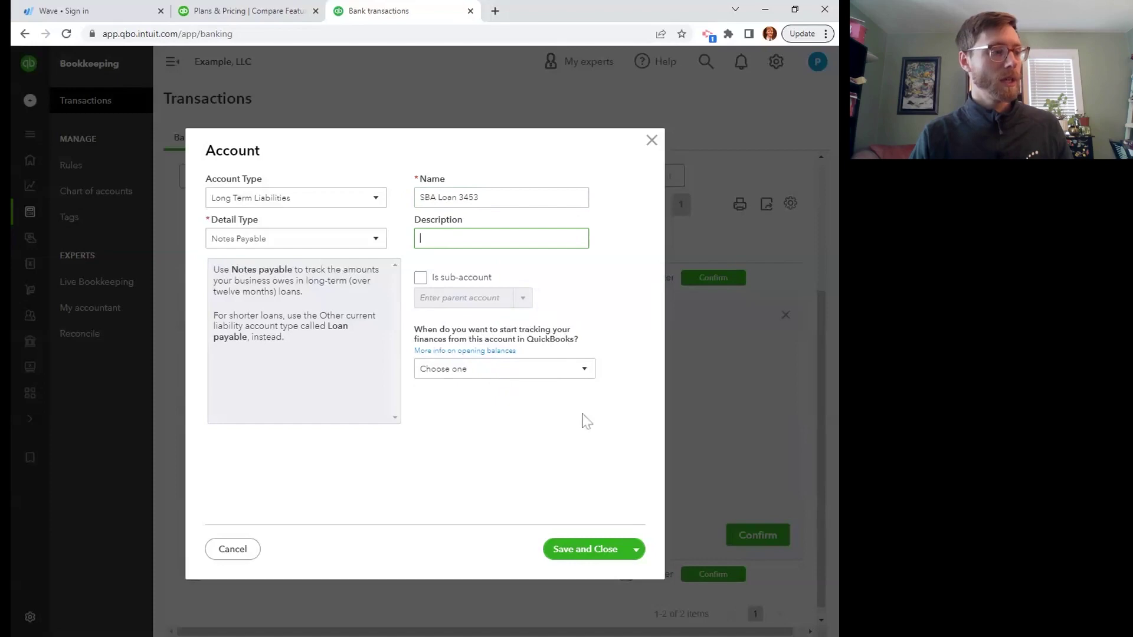
pyautogui.click(582, 550)
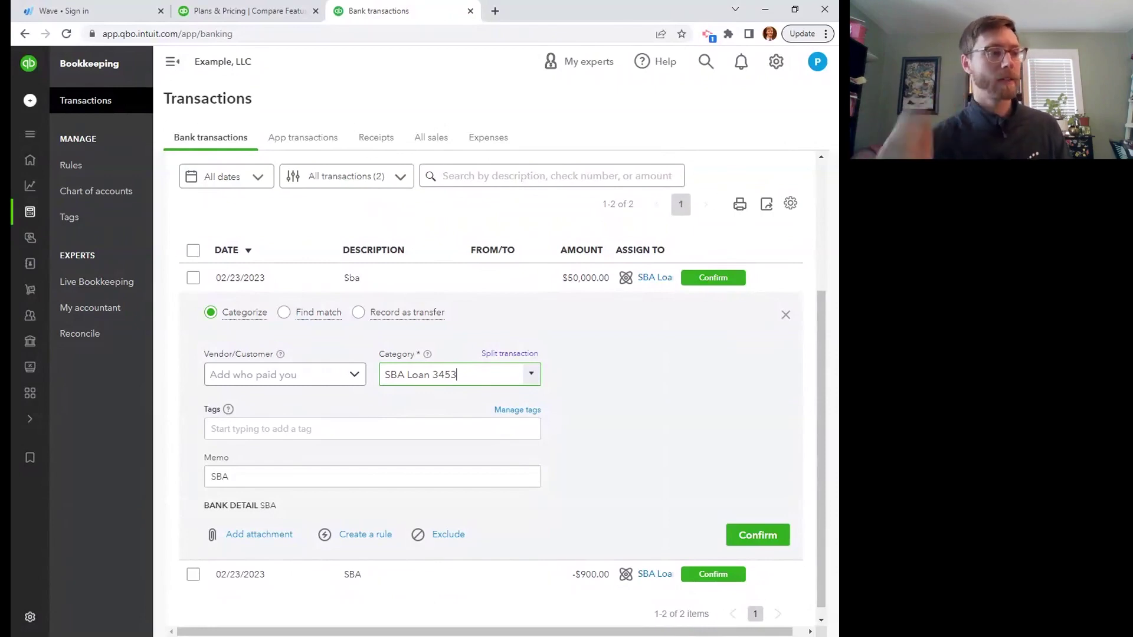
# - Confirm the $50,000.00 Sba deposit categorized to SBA Loan 3453
pyautogui.click(747, 546)
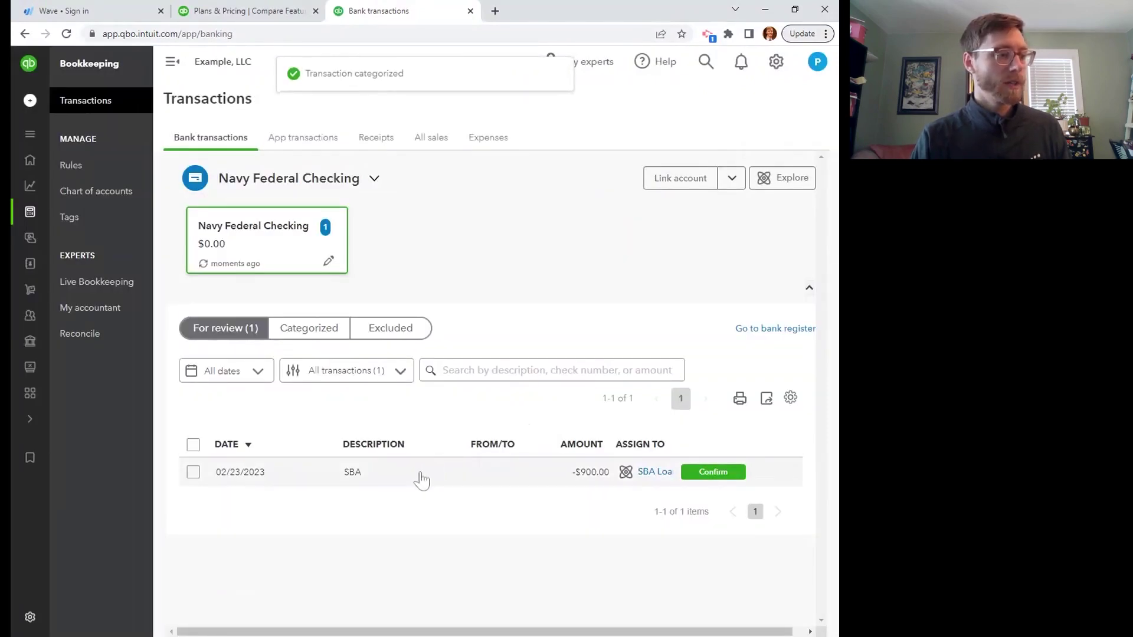
# - Open the Split transaction window for the -$900.00 SBA payment
pyautogui.click(442, 466)
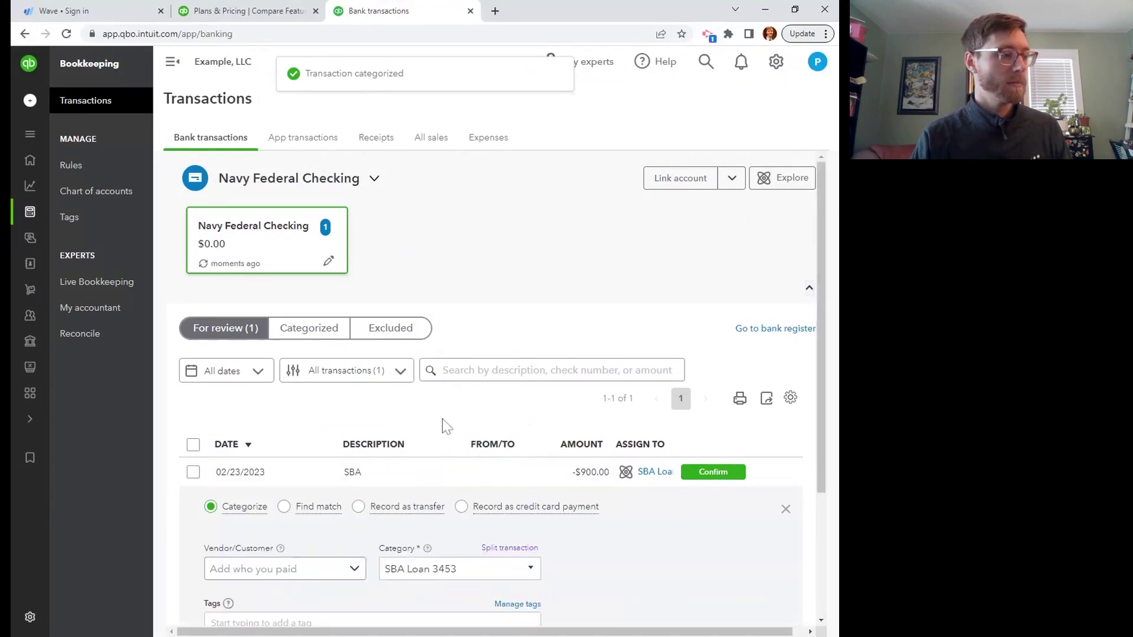
pyautogui.scroll(-2, 446, 424)
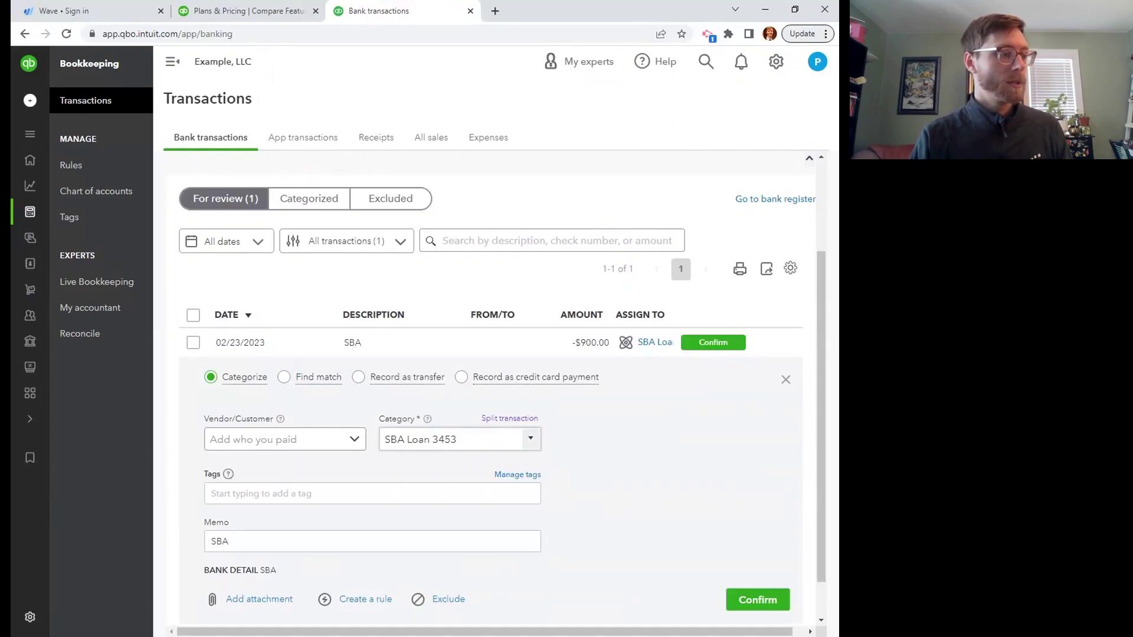
pyautogui.scroll(-1, 519, 440)
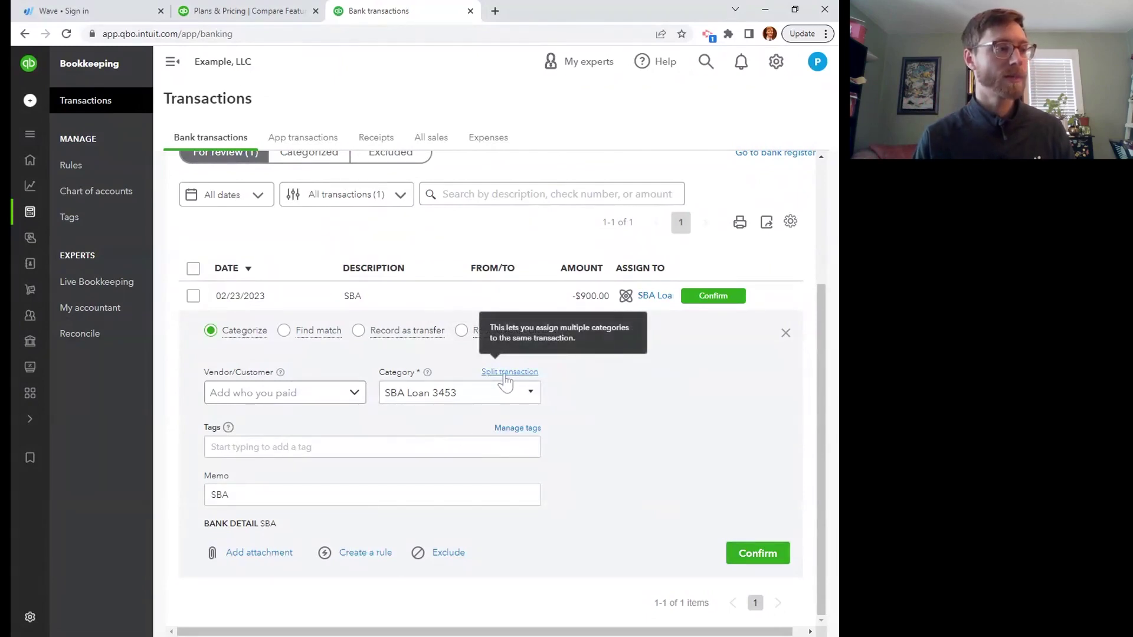
pyautogui.click(506, 373)
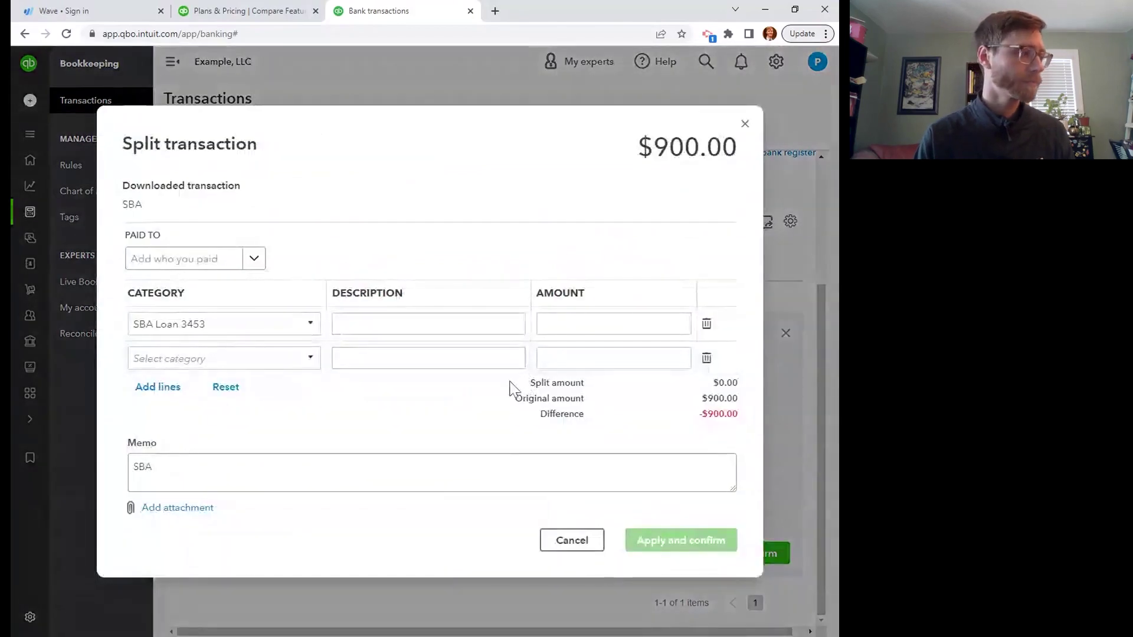
# - Categorize the second split line as Interest paid:Business loan interest
pyautogui.click(306, 360)
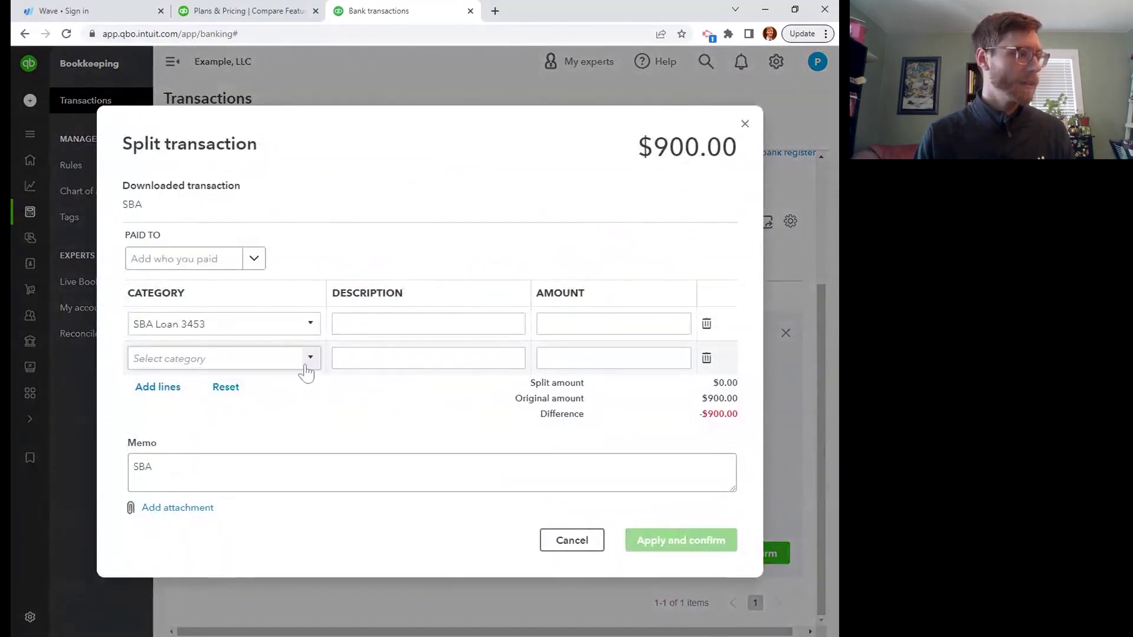
pyautogui.click(309, 365)
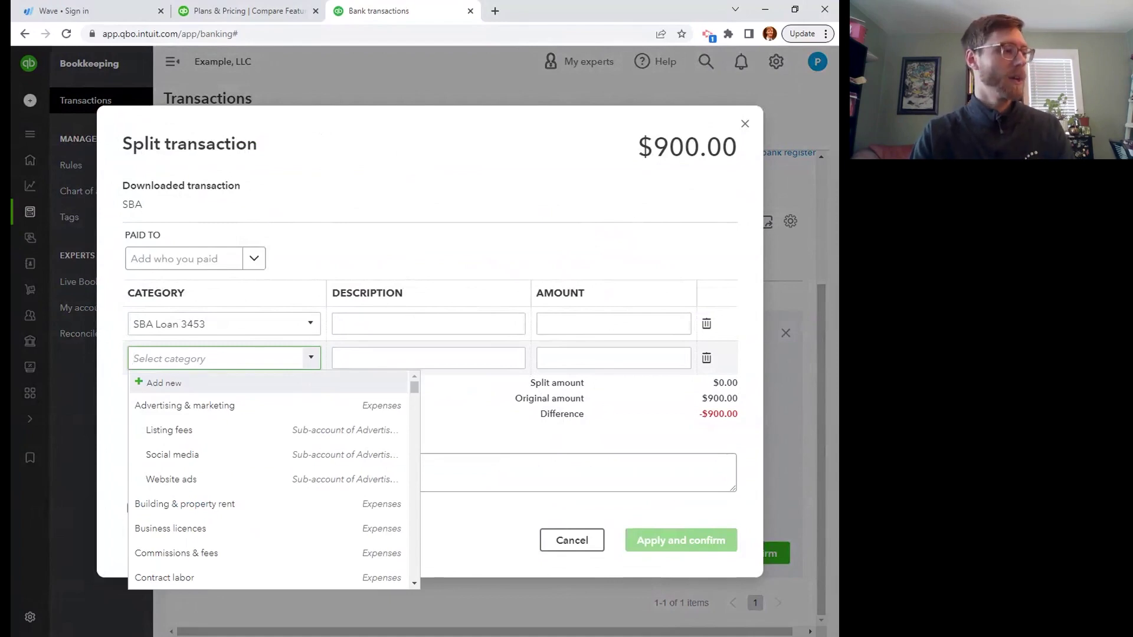
pyautogui.write('Interest paid')
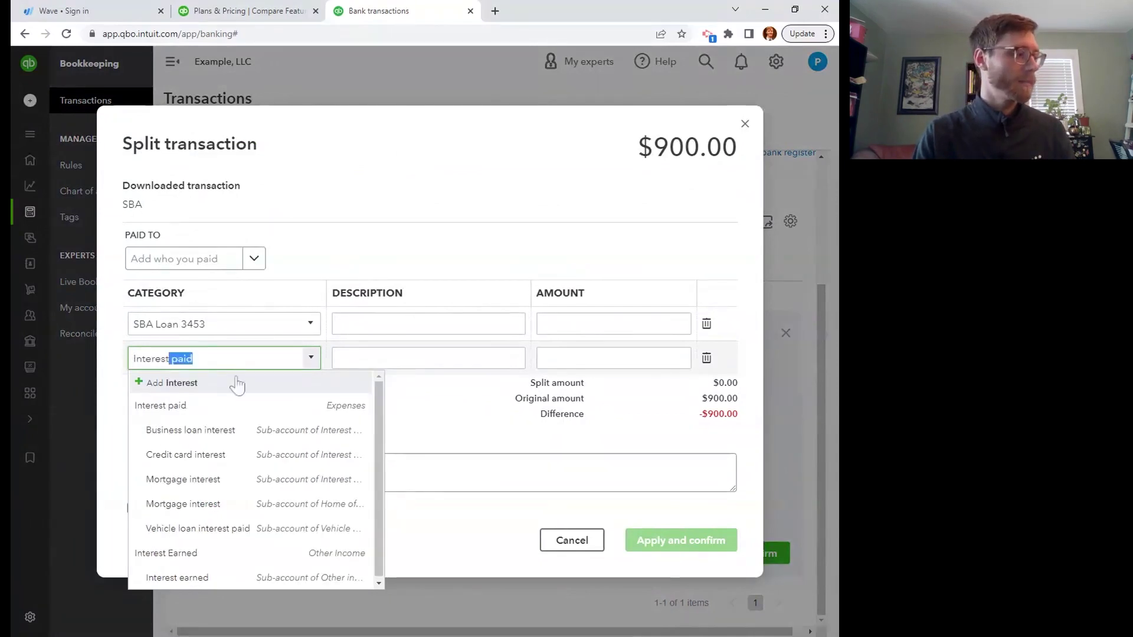
pyautogui.click(211, 436)
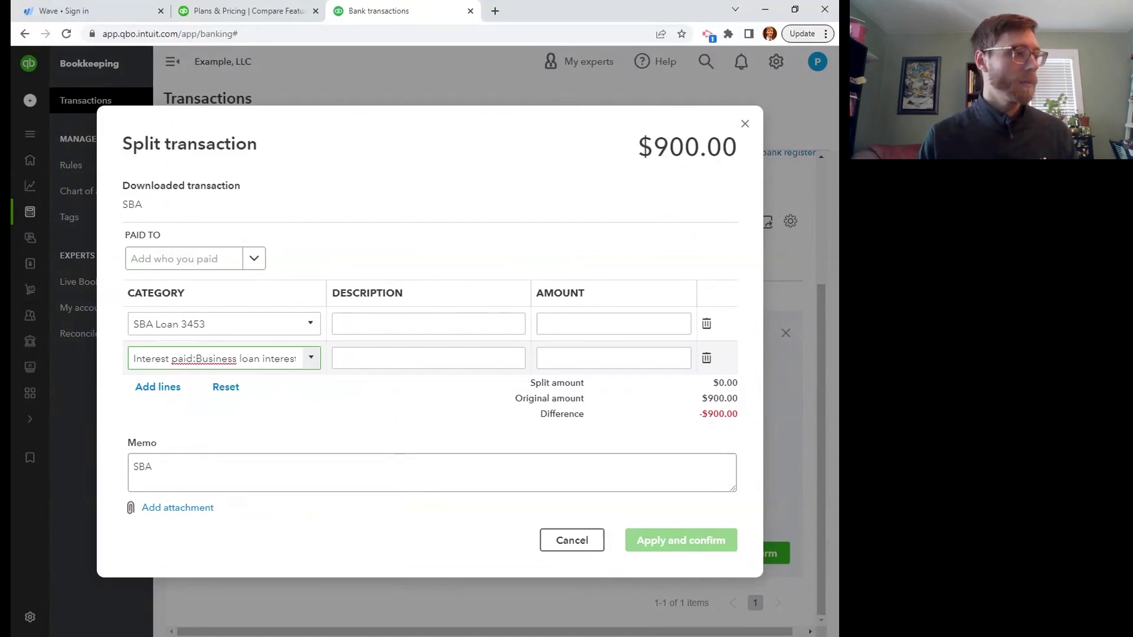
pyautogui.click(429, 323)
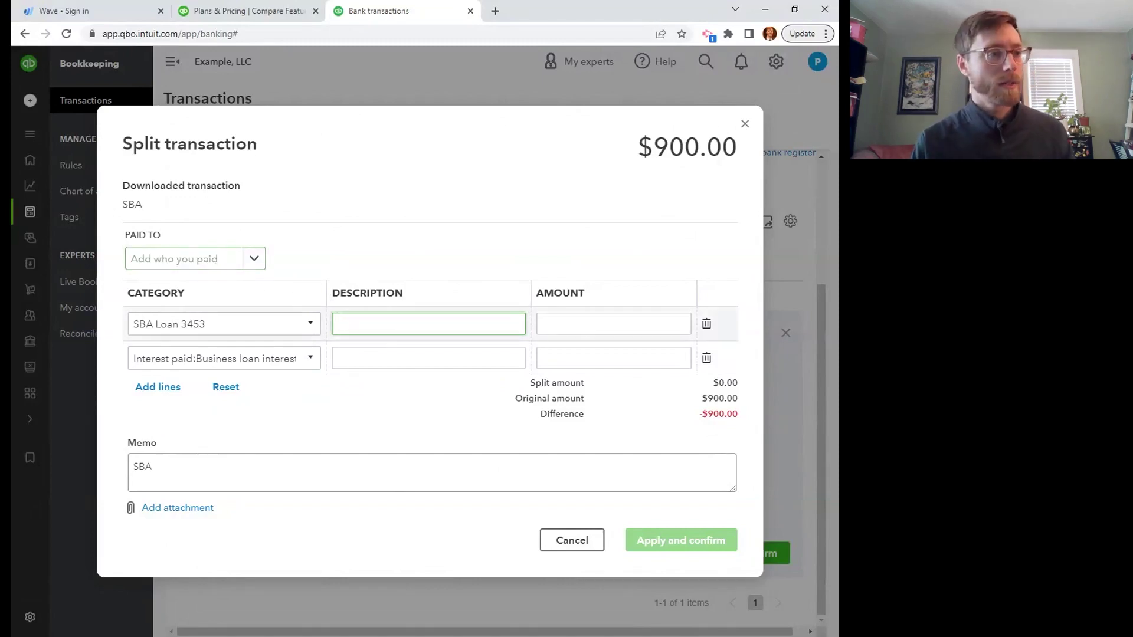
pyautogui.click(614, 323)
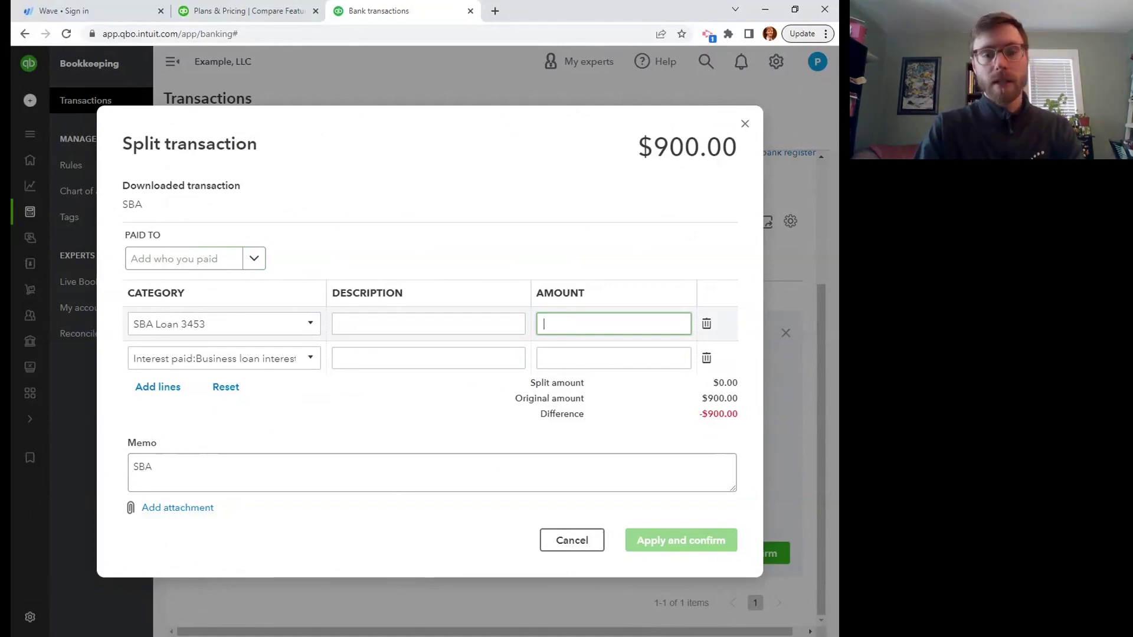
# - Enter 860.00 for SBA Loan 3453 and 40.00 for interest, then apply and confirm the split
pyautogui.write('860')
pyautogui.press('Tab')
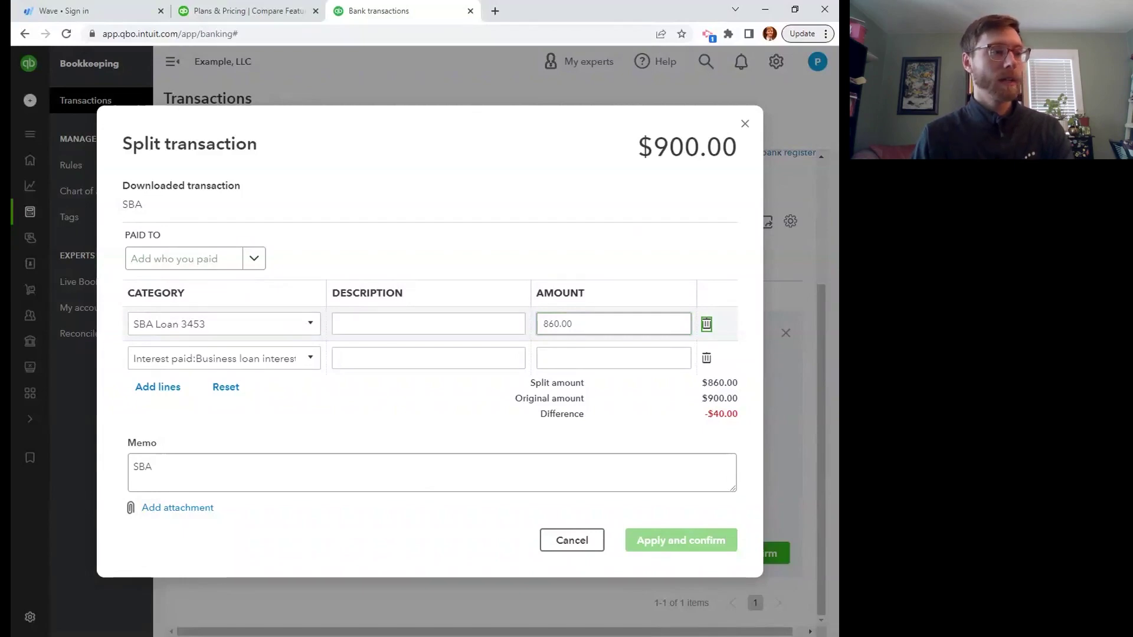
pyautogui.press('Tab')
pyautogui.press('Tab')
pyautogui.press('Tab')
pyautogui.write('40')
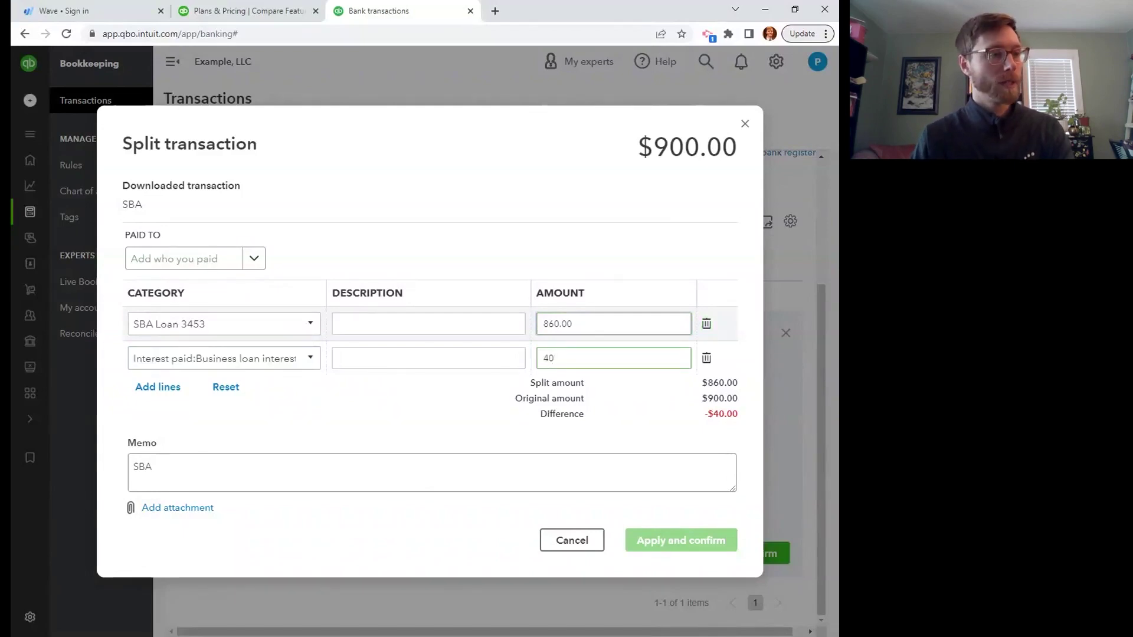
pyautogui.press('Tab')
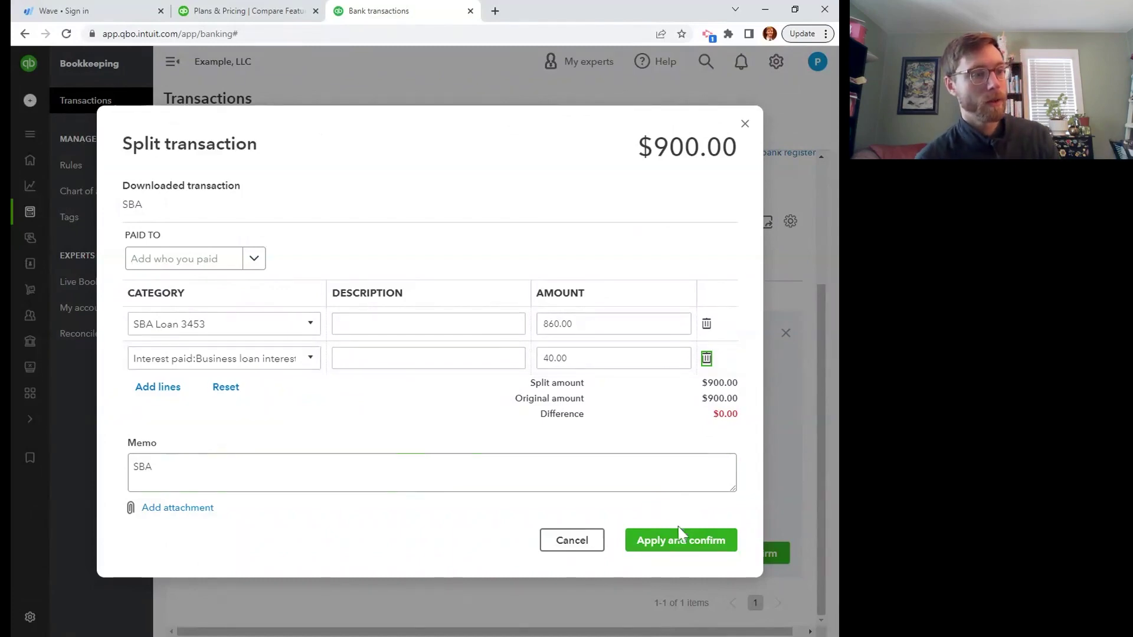
pyautogui.click(676, 544)
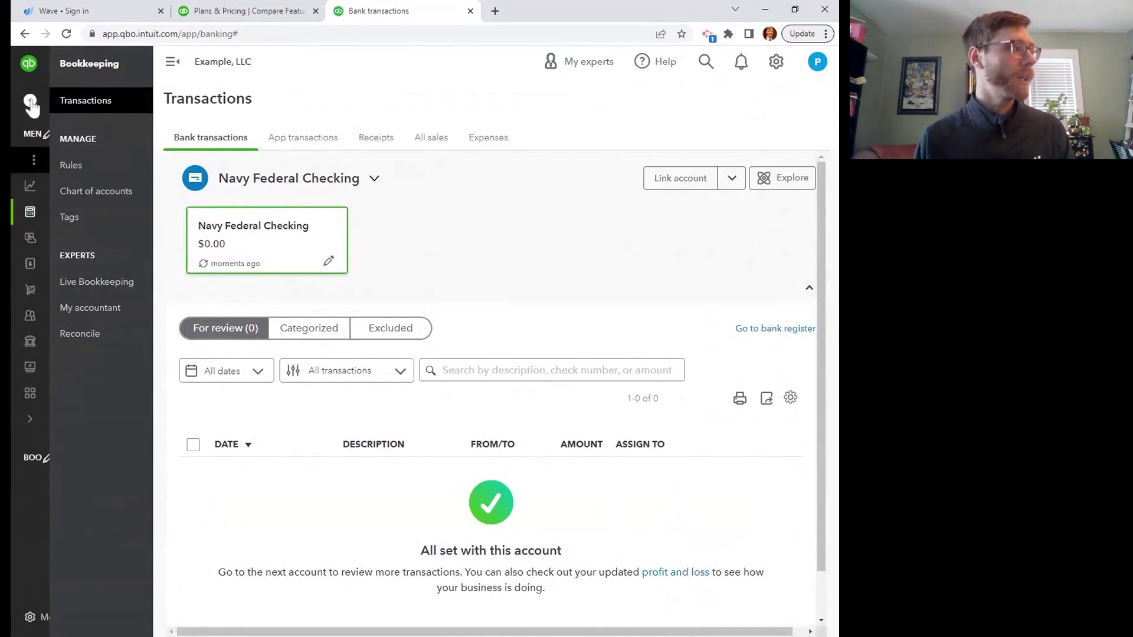
# - Start a new Journal Entry from the + New menu
pyautogui.moveTo(32, 159)
pyautogui.click(65, 102)
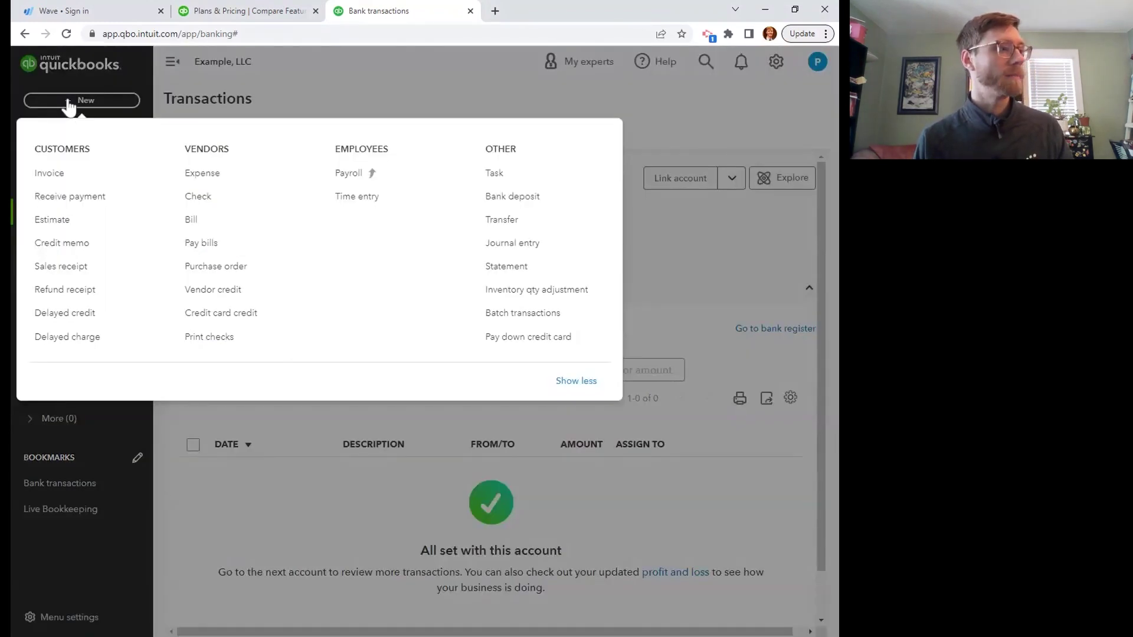
pyautogui.click(504, 251)
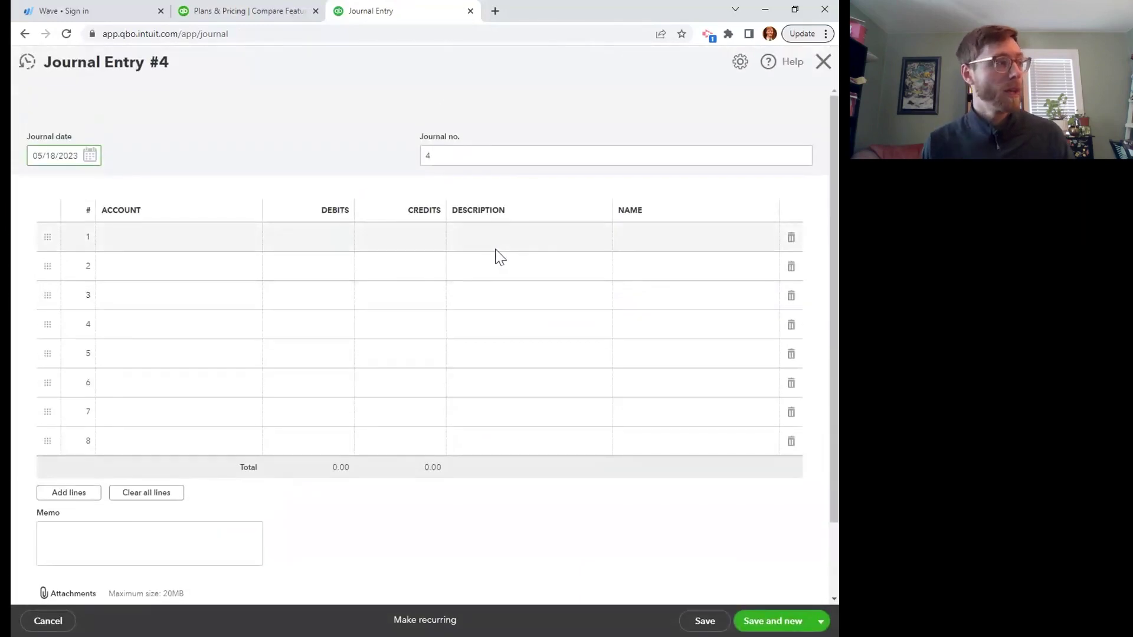
# - Set journal line 1's account to SBA Loan 3453 and line 2's to Interest paid
pyautogui.click(228, 250)
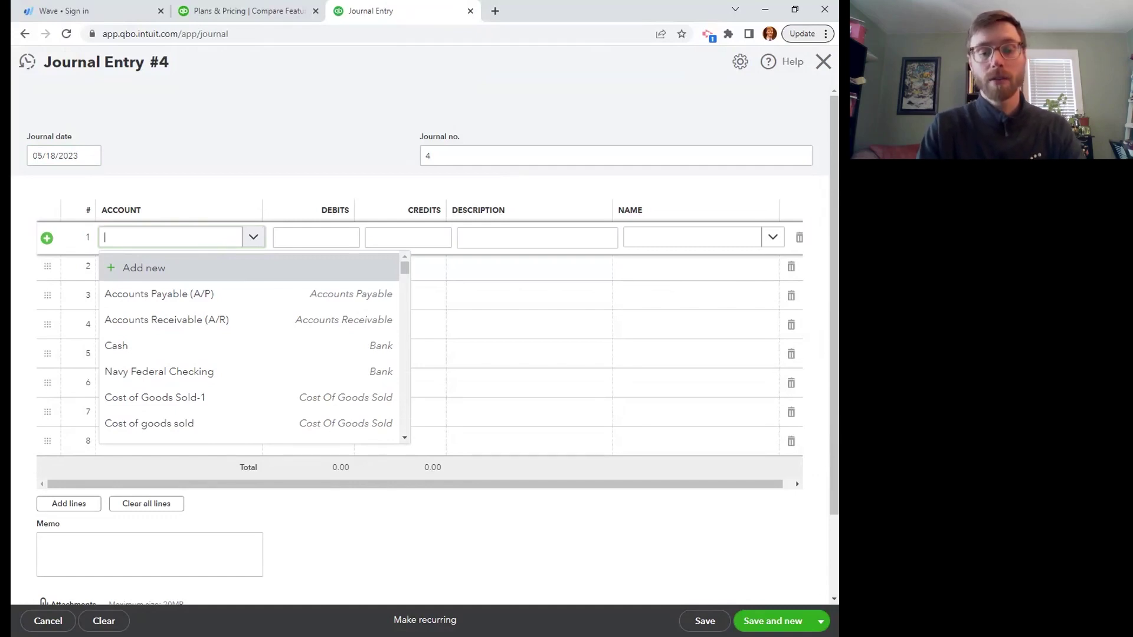
pyautogui.write('sba')
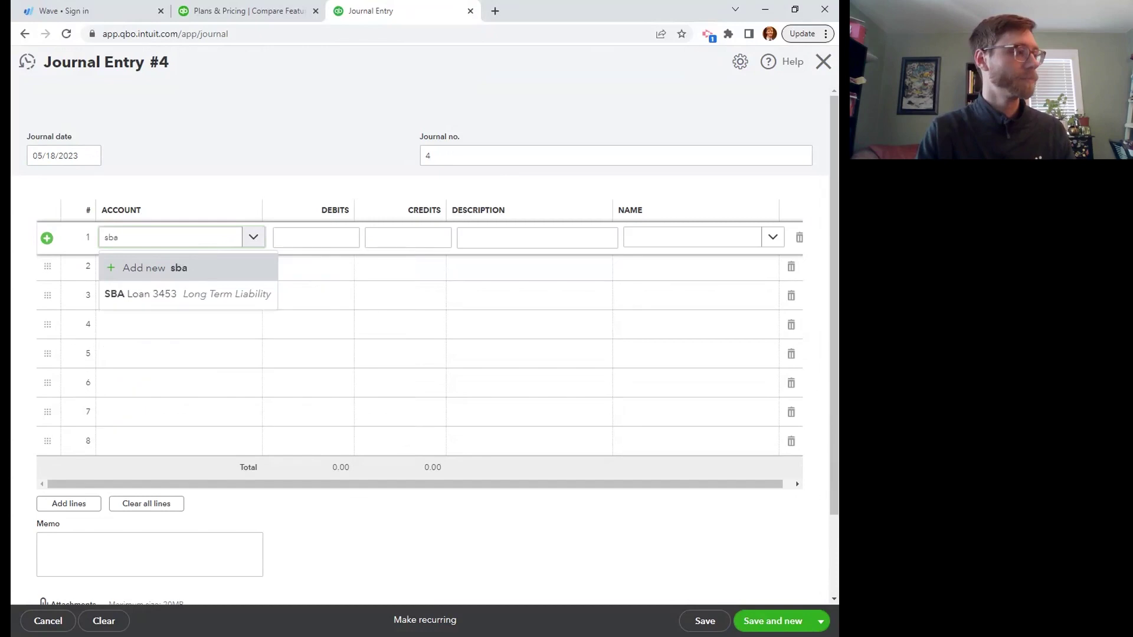
pyautogui.click(186, 294)
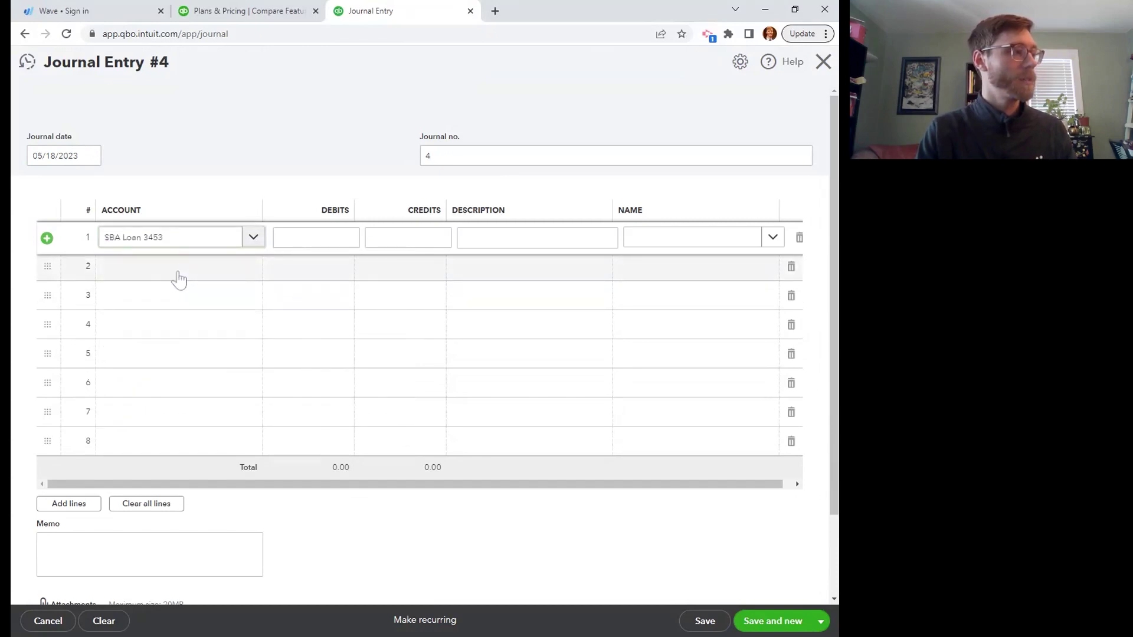
pyautogui.click(178, 277)
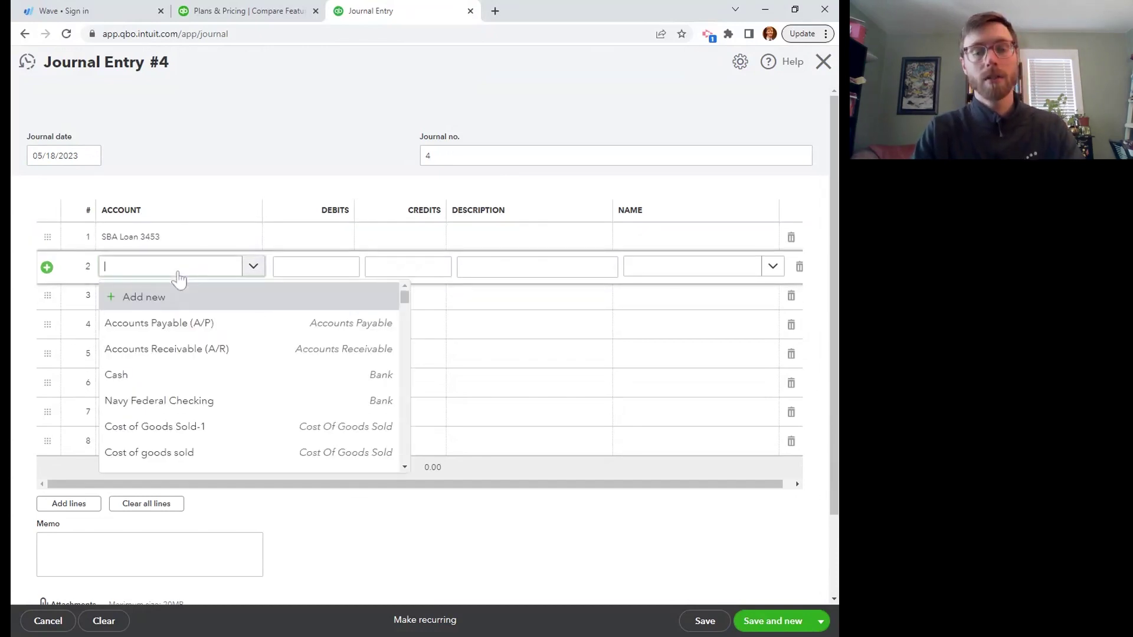
pyautogui.write('interest')
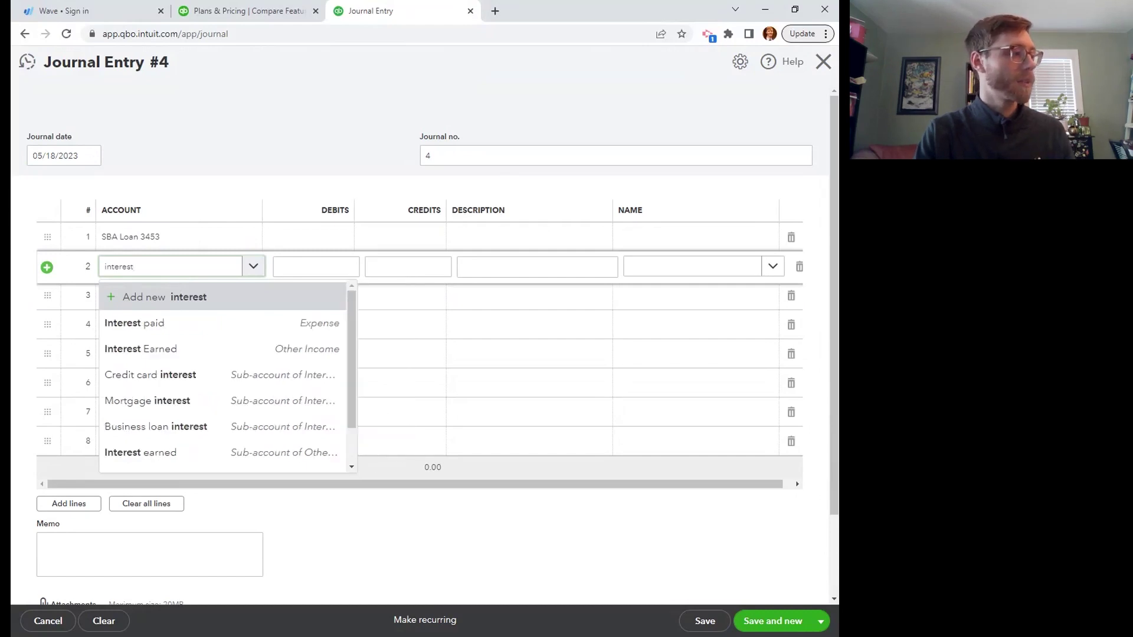
pyautogui.click(180, 328)
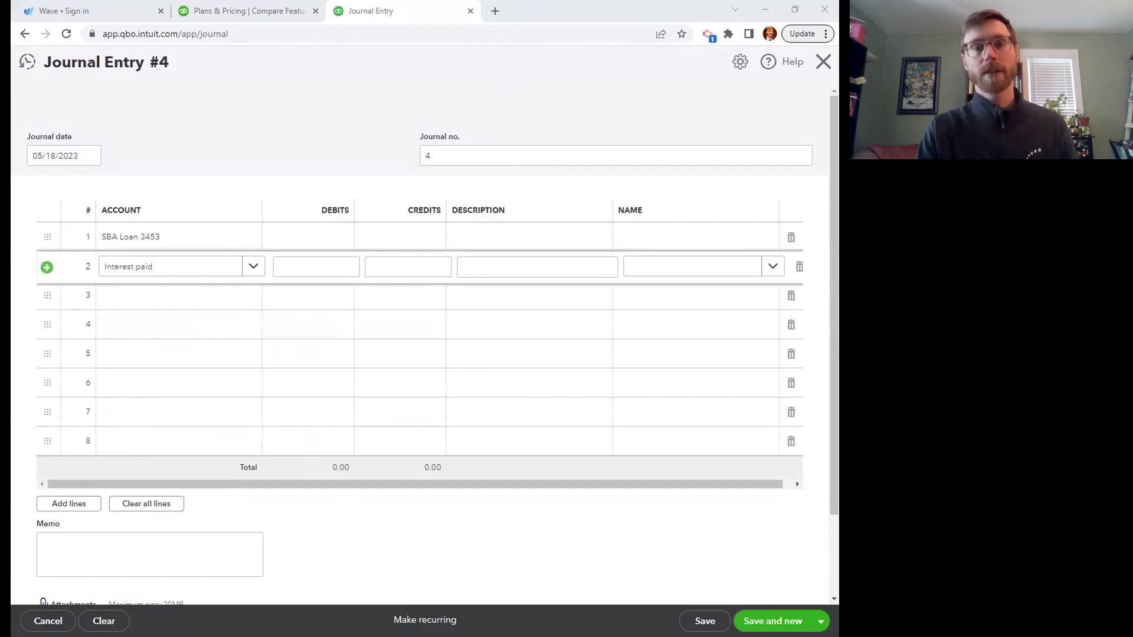
pyautogui.click(412, 242)
pyautogui.click(412, 242)
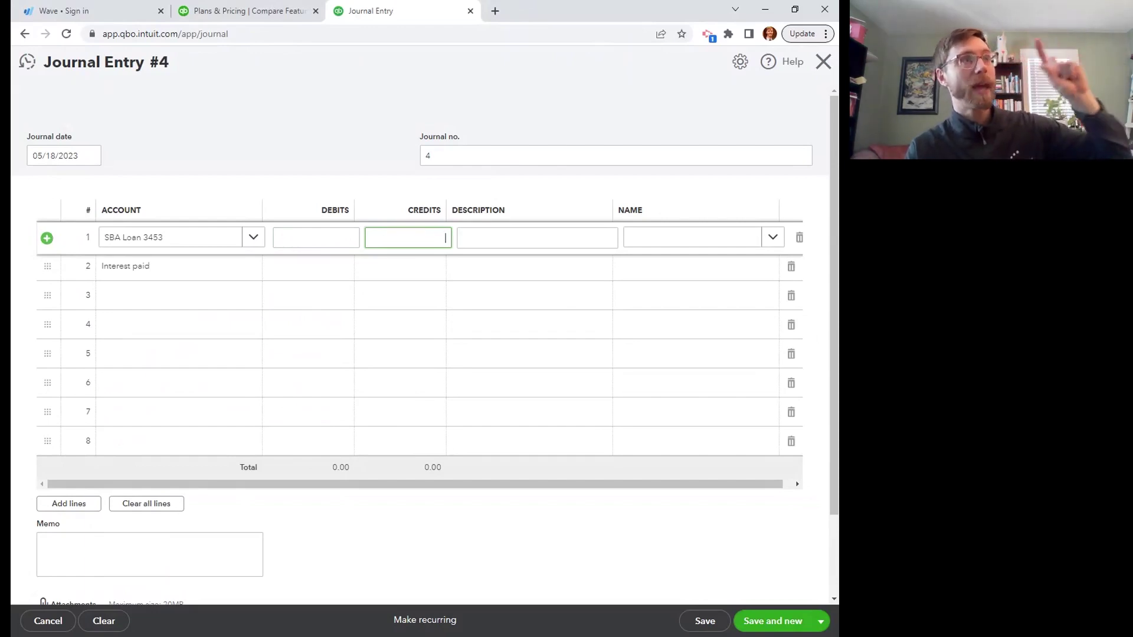
pyautogui.hotkey('alt', 'Tab')
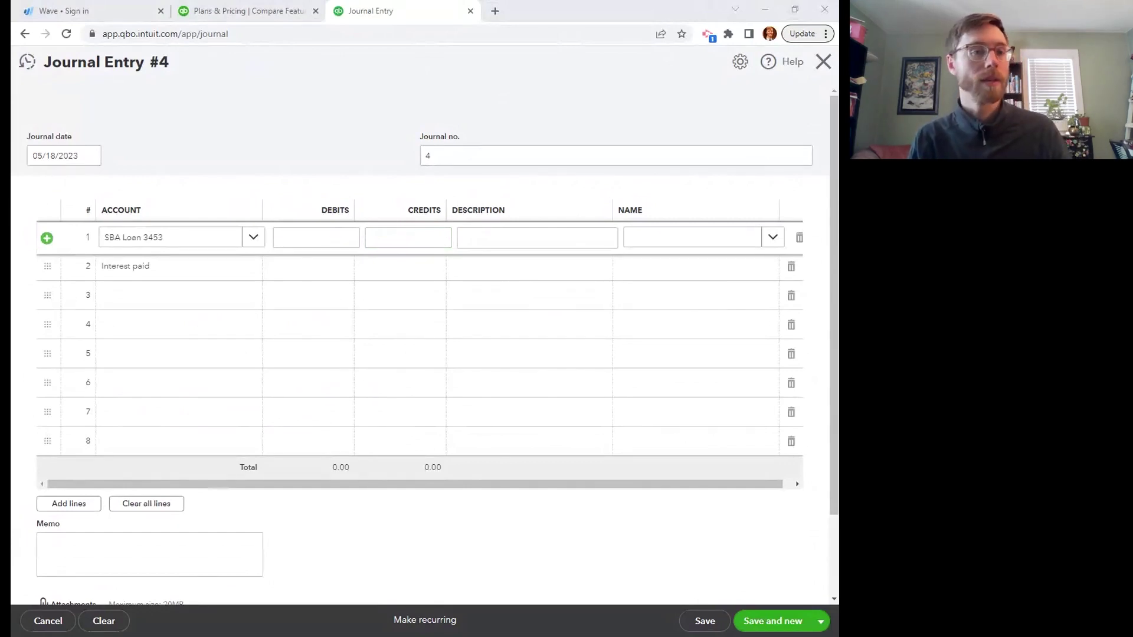
# - Debit Interest paid 40.00, credit SBA Loan 3453 40.00, then save and close Journal Entry 4
pyautogui.click(347, 266)
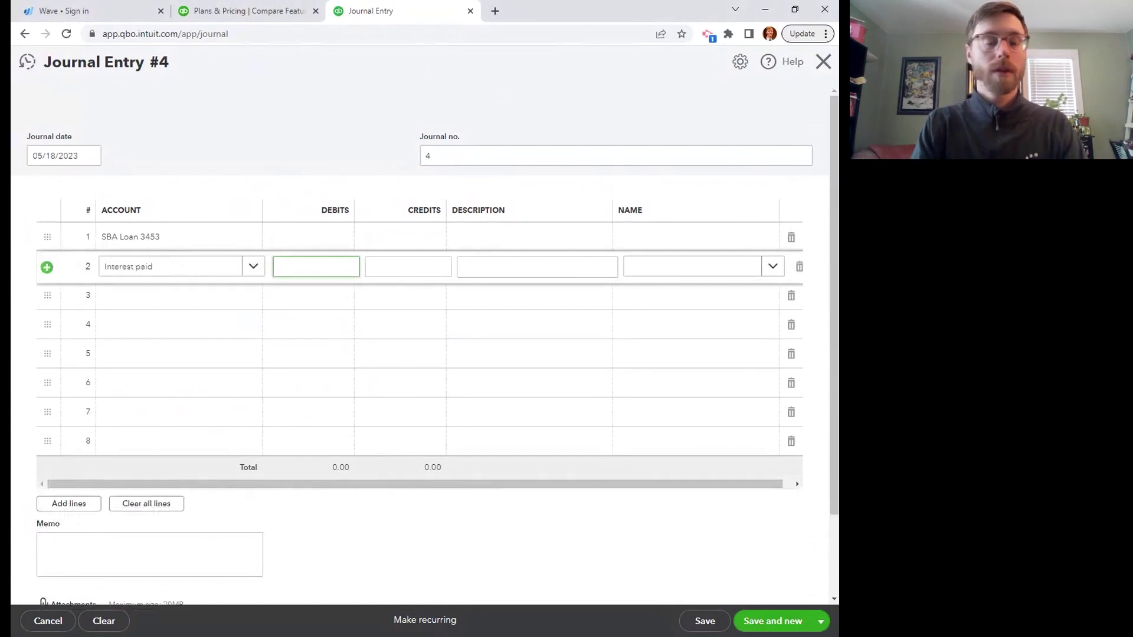
pyautogui.click(446, 267)
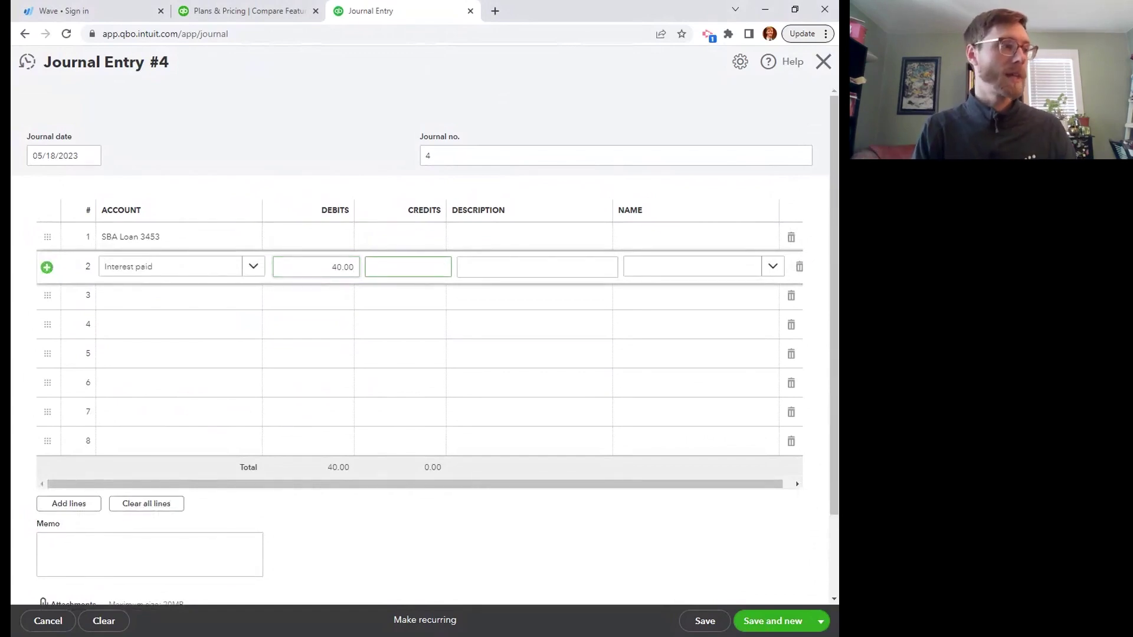
pyautogui.click(399, 242)
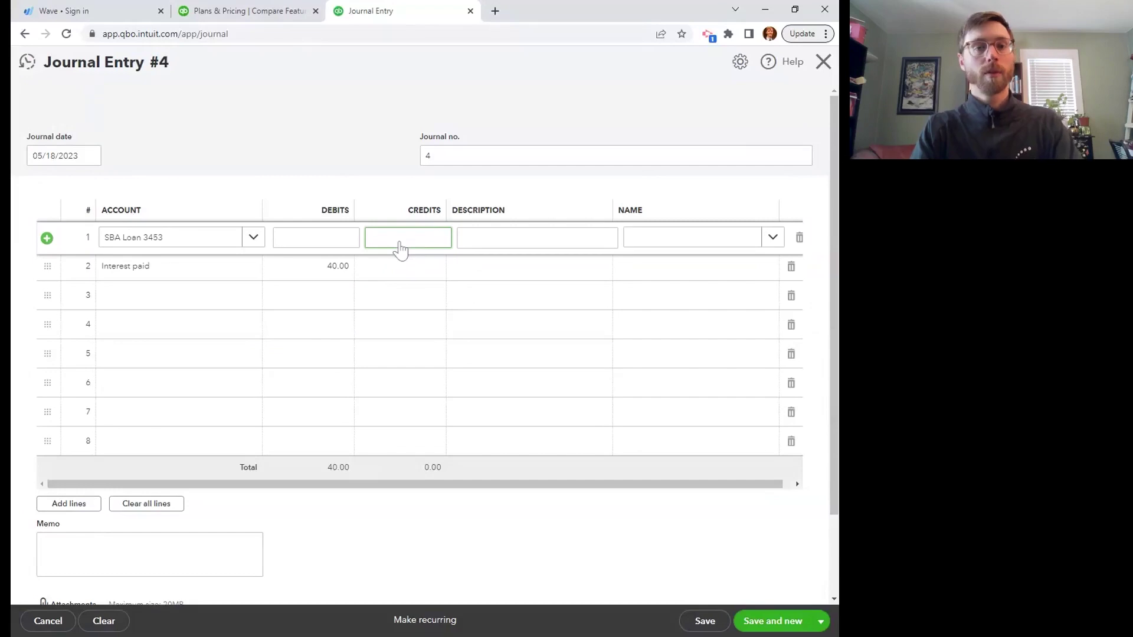
pyautogui.write('40')
pyautogui.press('Tab')
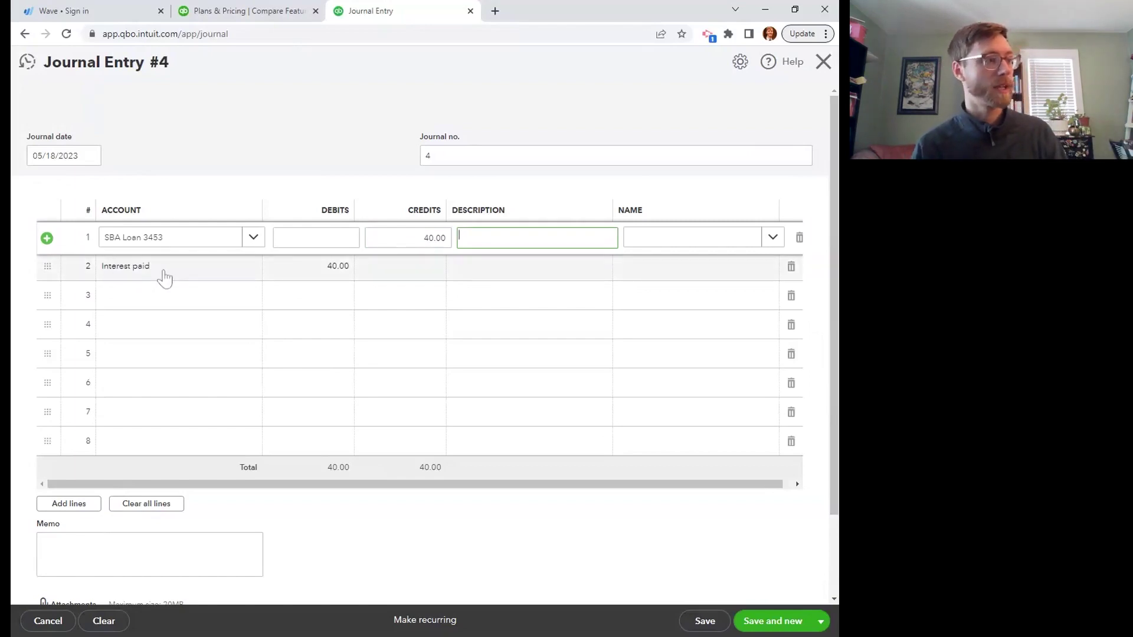
pyautogui.click(203, 272)
pyautogui.press('Tab')
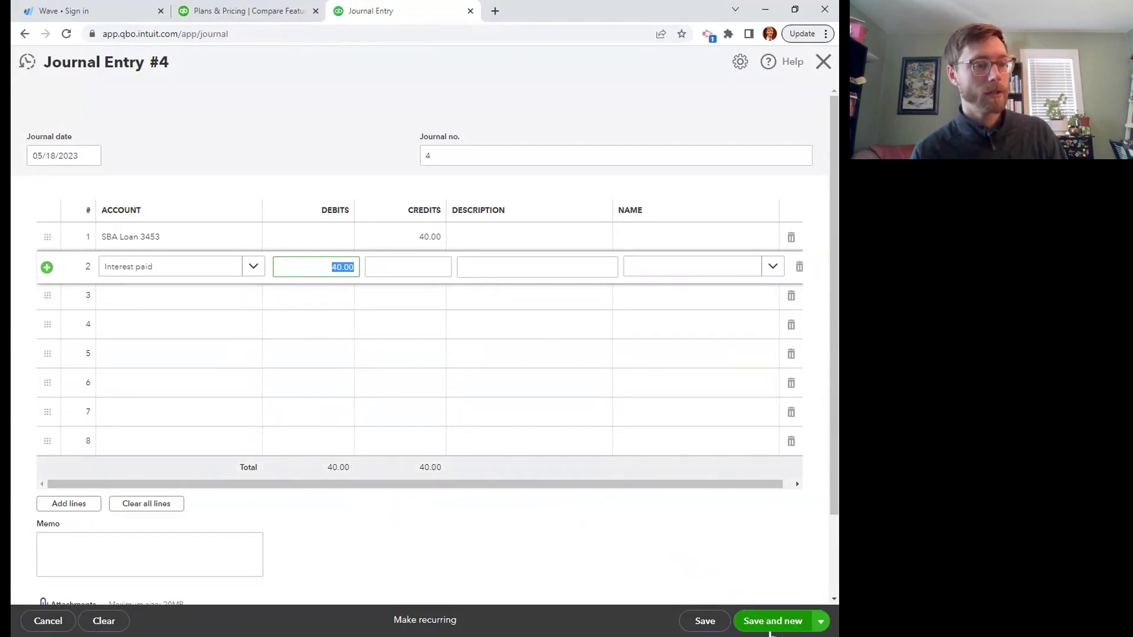
pyautogui.click(711, 623)
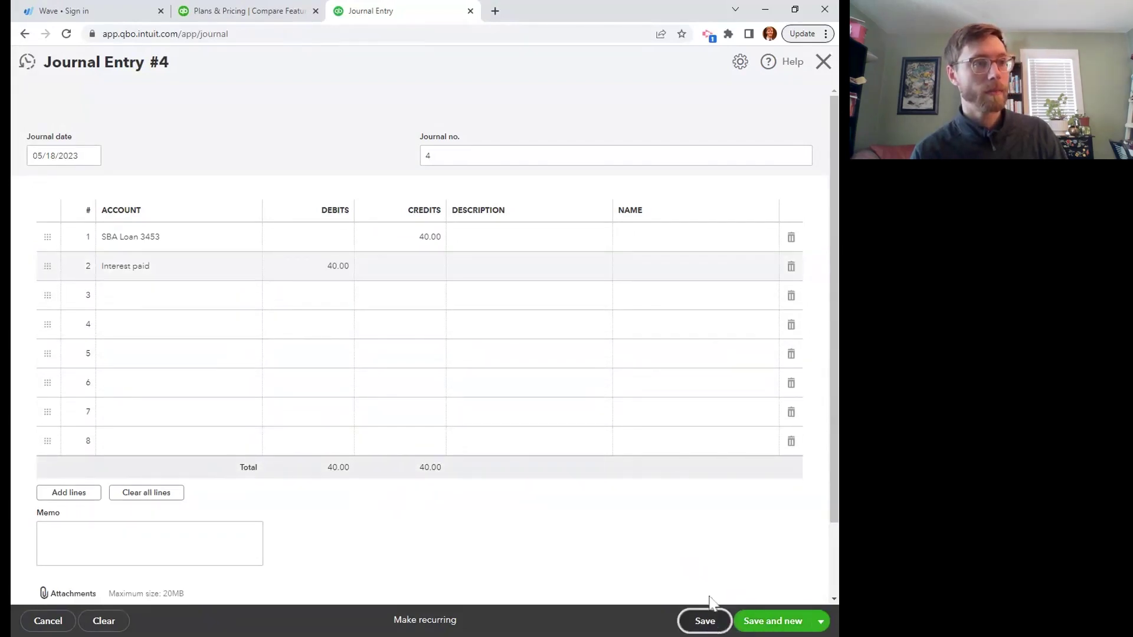
pyautogui.click(823, 71)
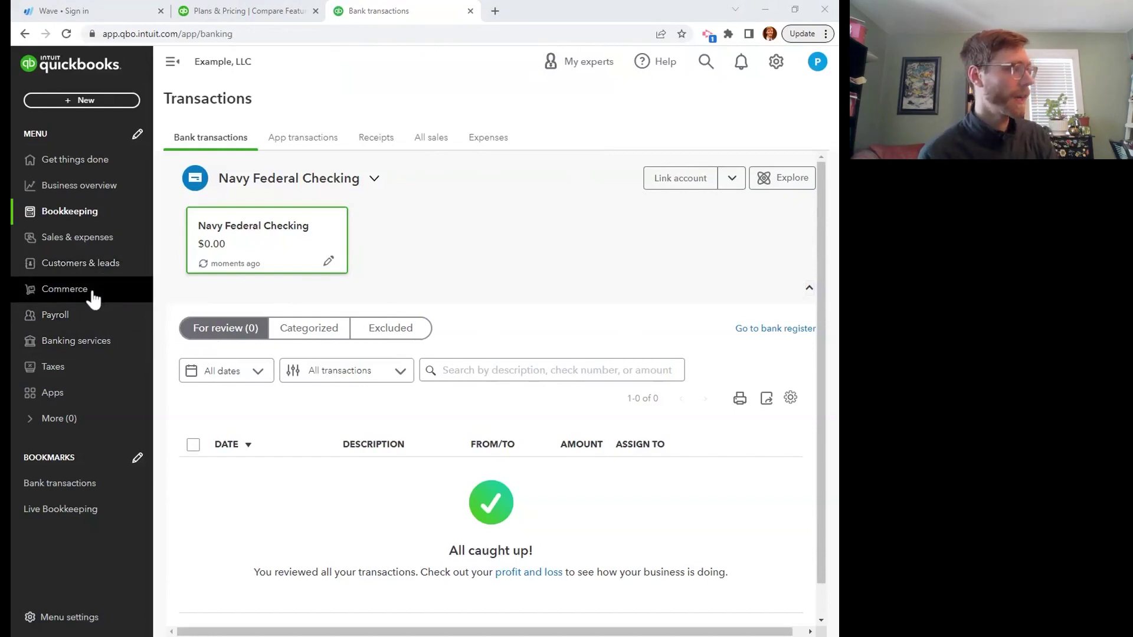
# - Open the Balance Sheet and drill into SBA Loan 3453's 49,180.00 balance to list its transactions
pyautogui.click(100, 198)
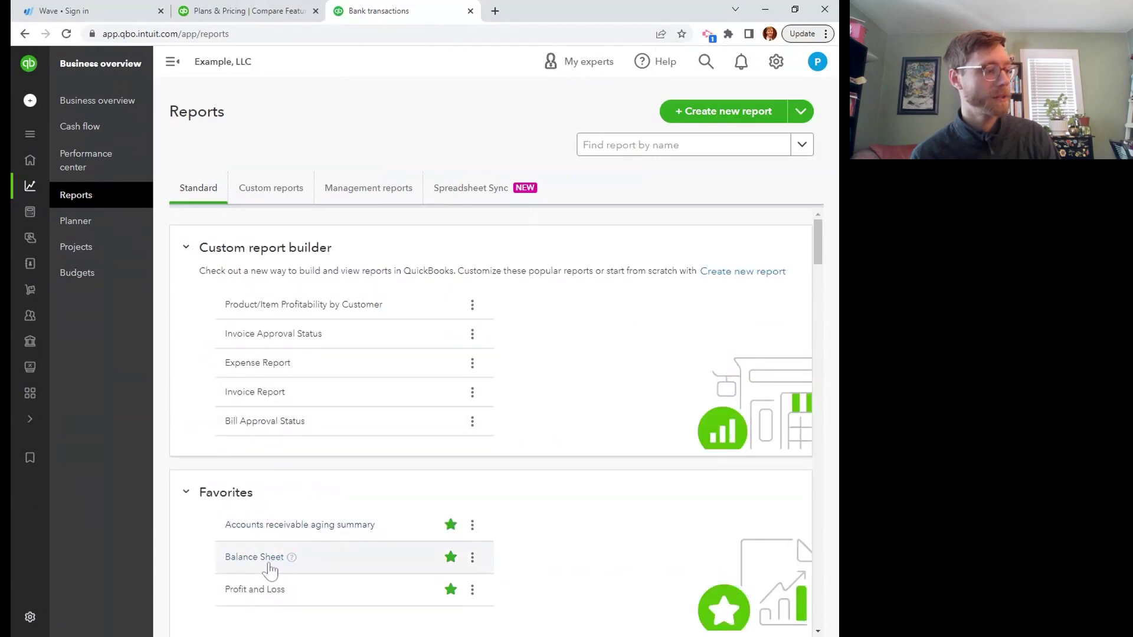
pyautogui.click(270, 563)
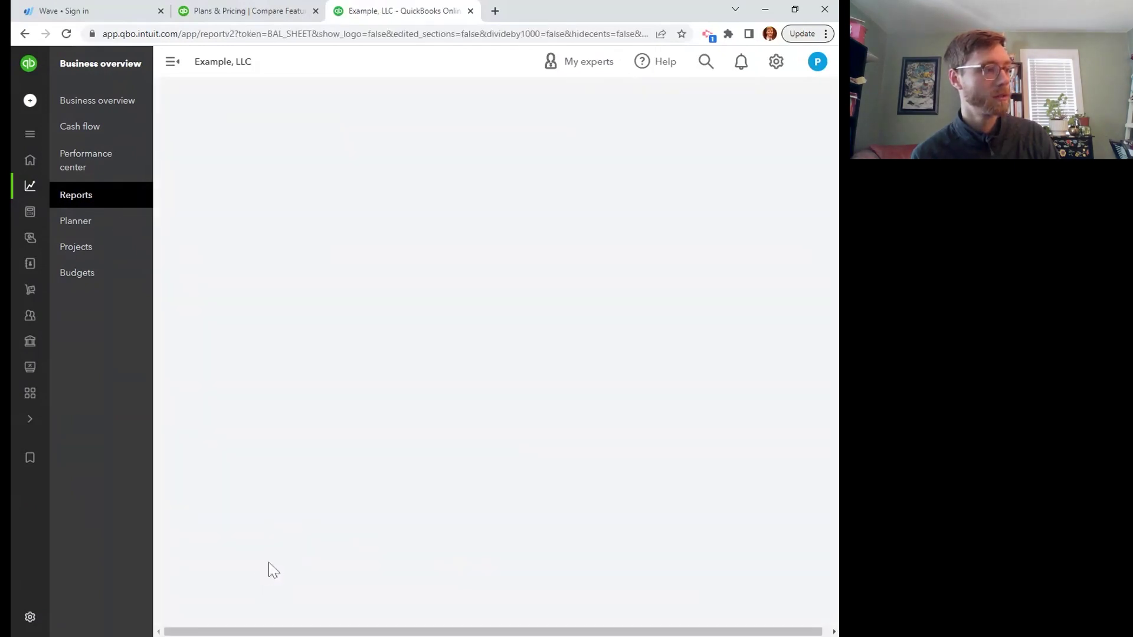
pyautogui.scroll(-3, 269, 562)
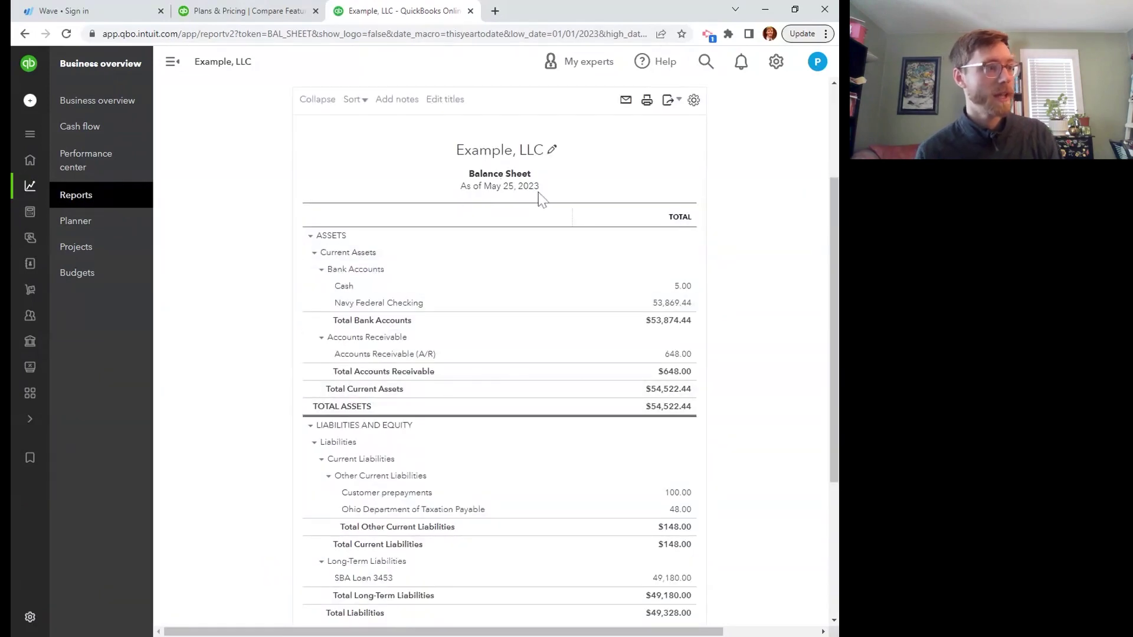
pyautogui.scroll(-4, 473, 282)
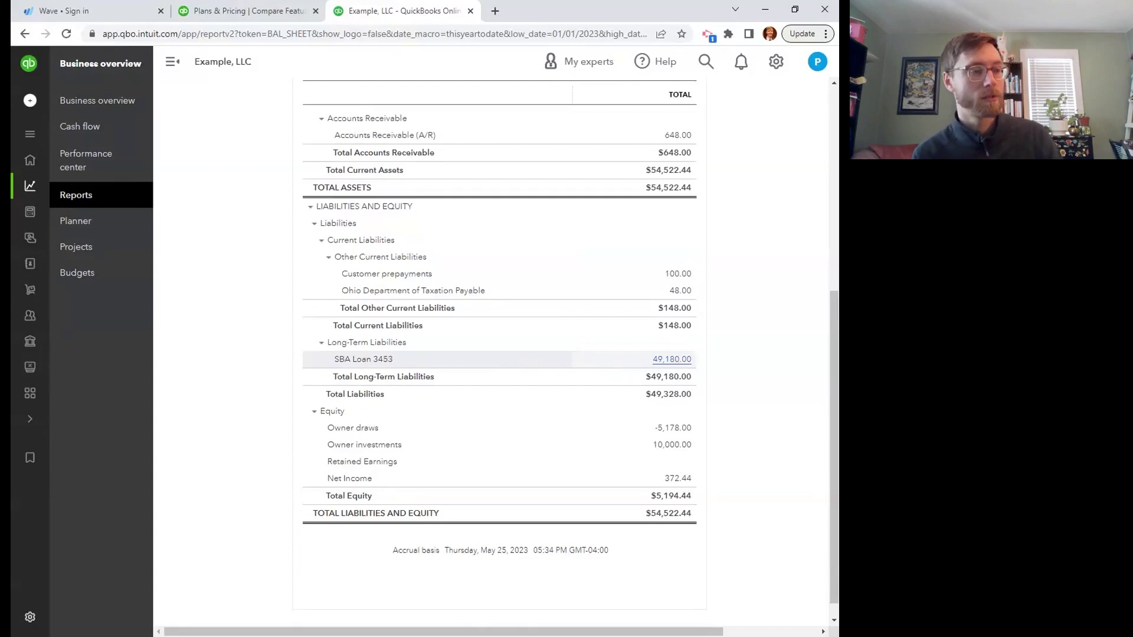
pyautogui.click(679, 361)
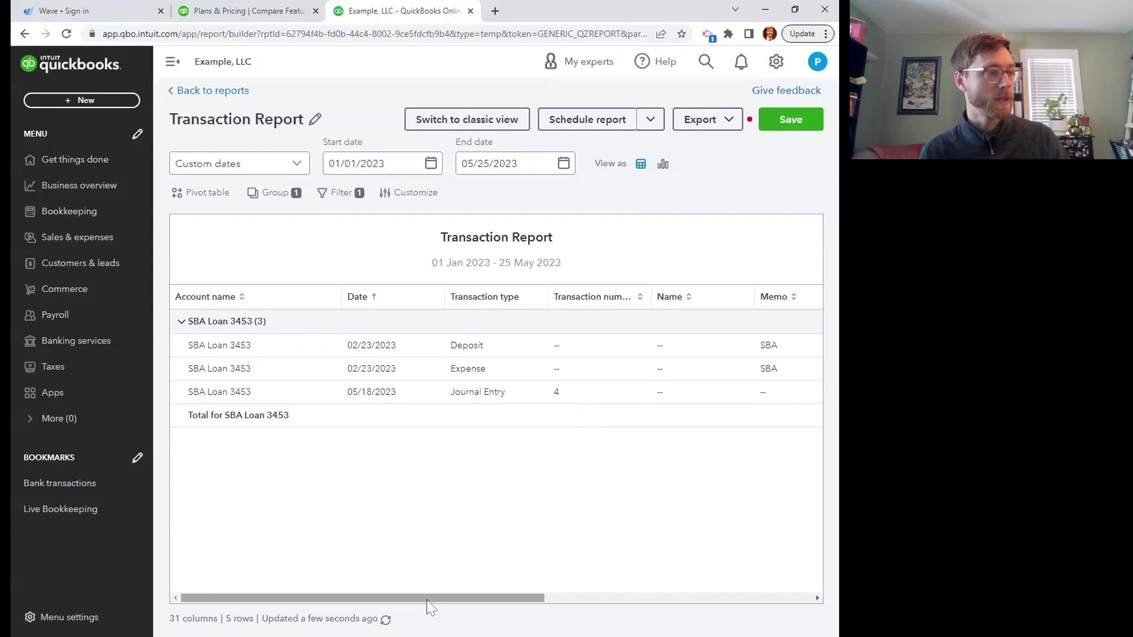
pyautogui.moveTo(426, 600); pyautogui.dragTo(733, 631)
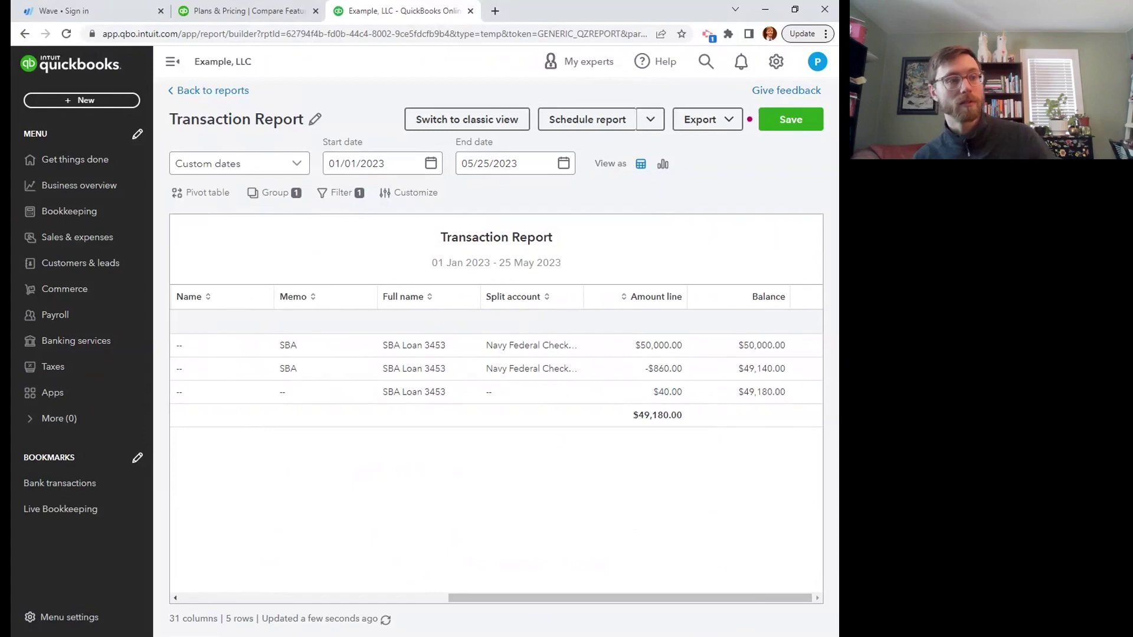
# - Leave the SBA Loan 3453 Transaction Report, choosing Exit to discard it without saving
pyautogui.click(230, 93)
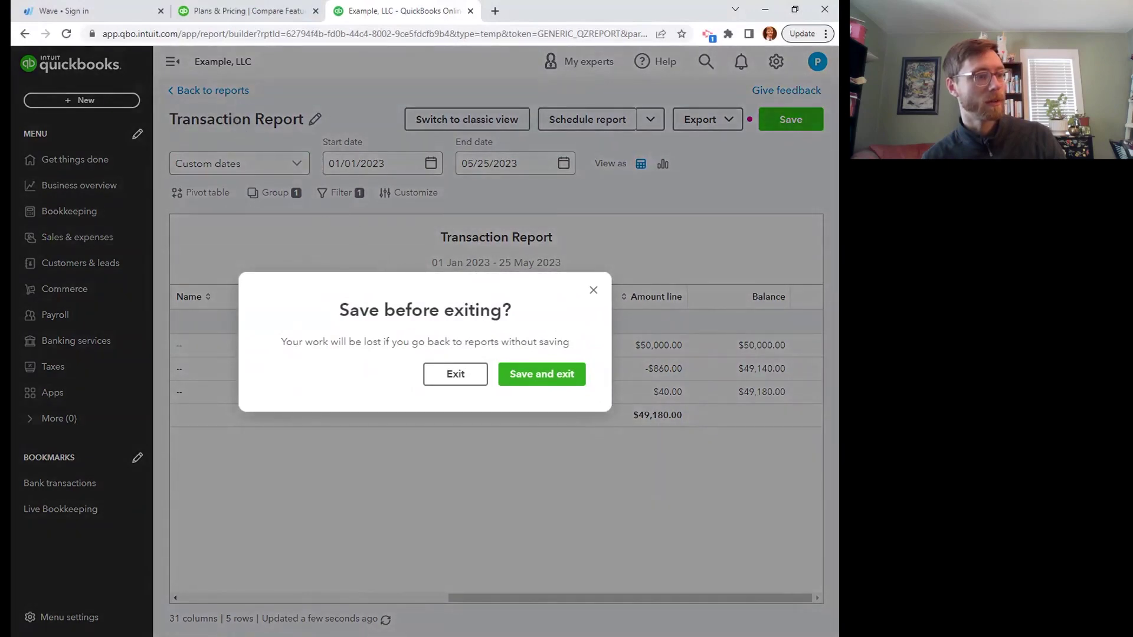
pyautogui.click(529, 381)
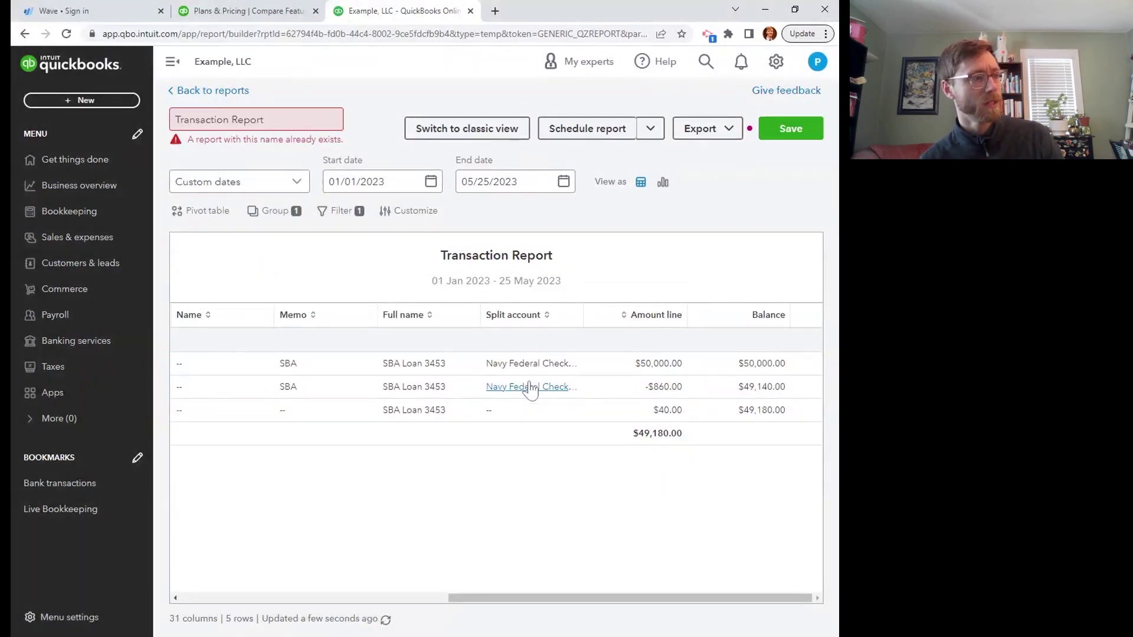
pyautogui.click(224, 94)
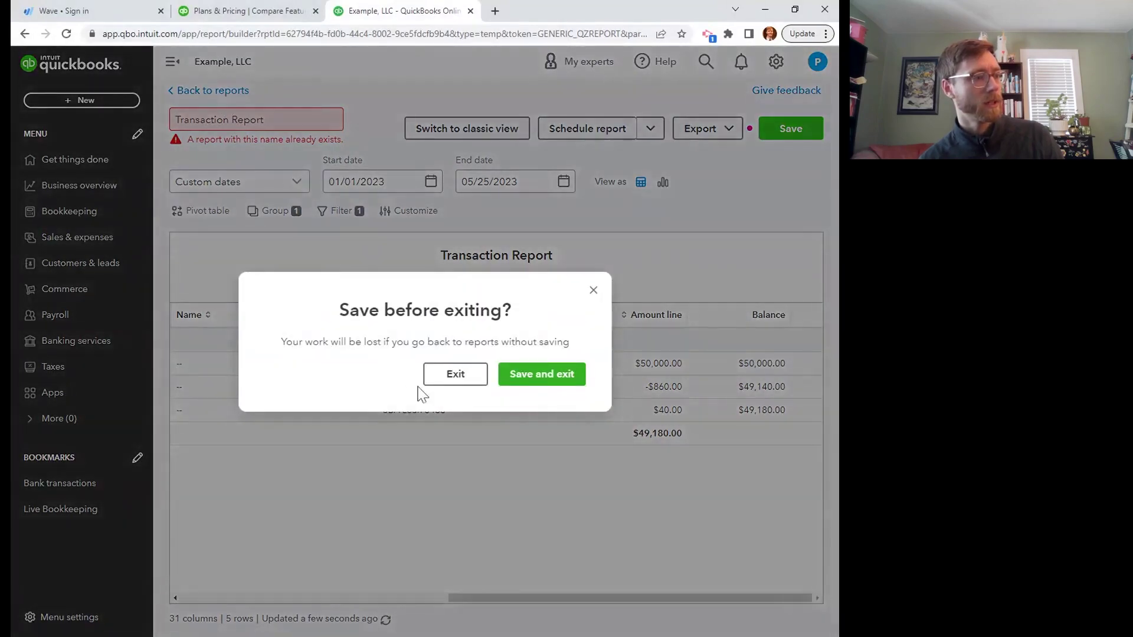
pyautogui.click(453, 375)
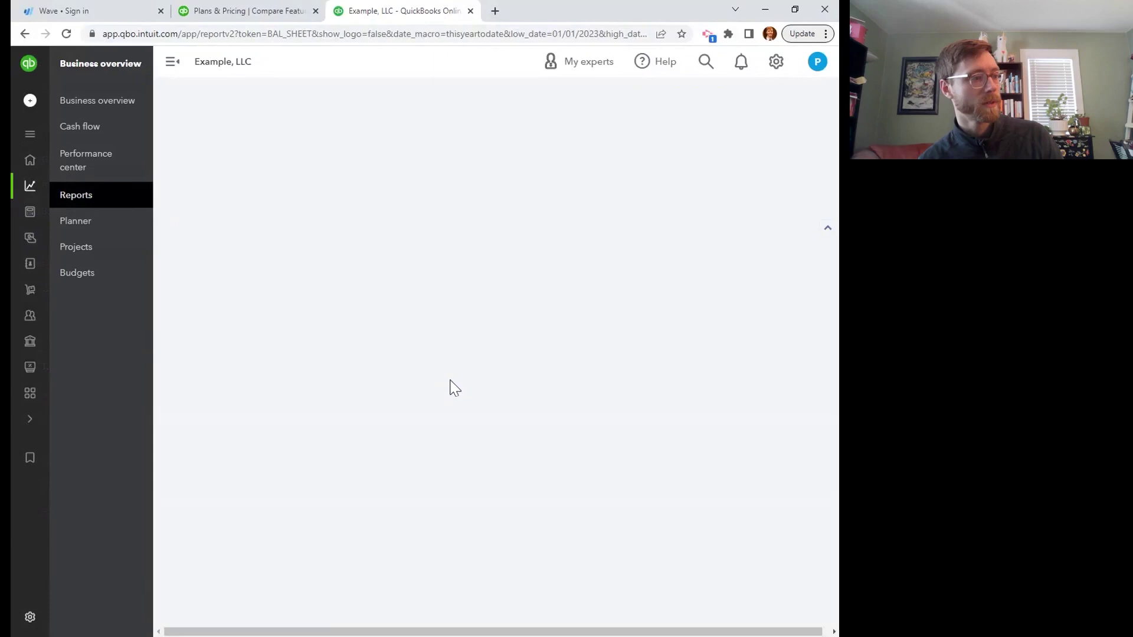
# - Open the Profit and Loss report and drill into the 40.00 under Interest paid
pyautogui.scroll(-5, 453, 387)
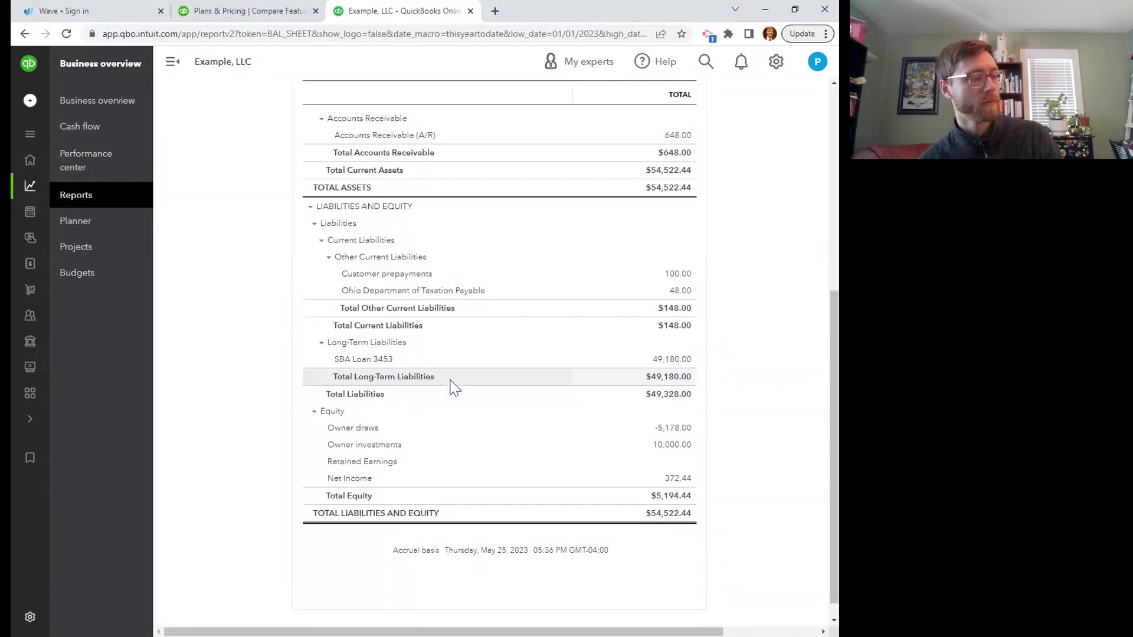
pyautogui.click(91, 198)
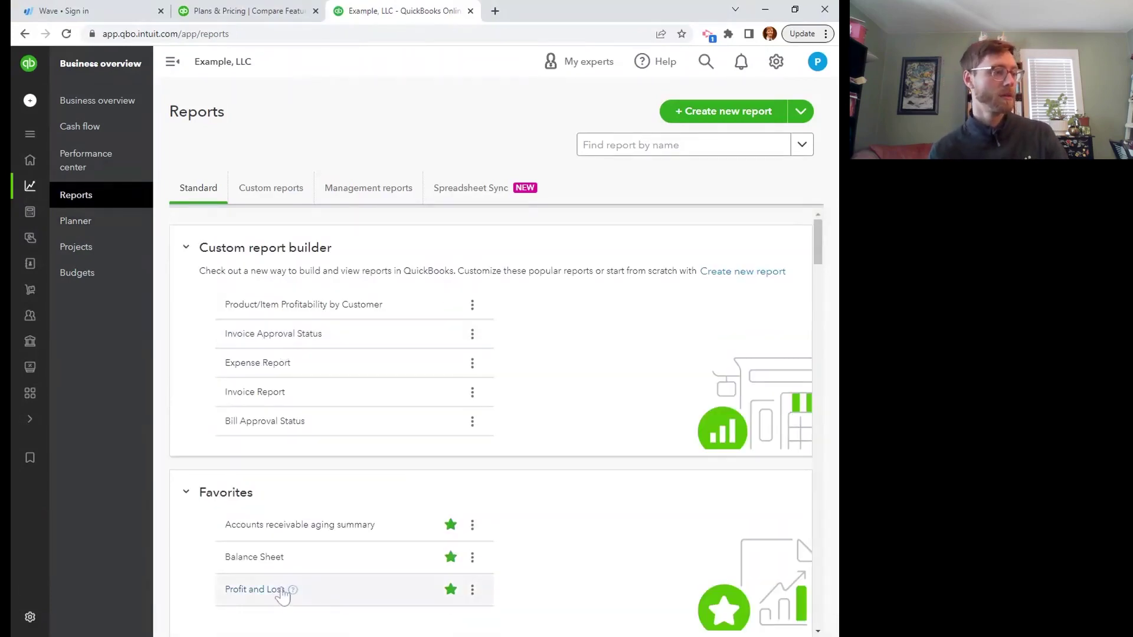
pyautogui.click(277, 589)
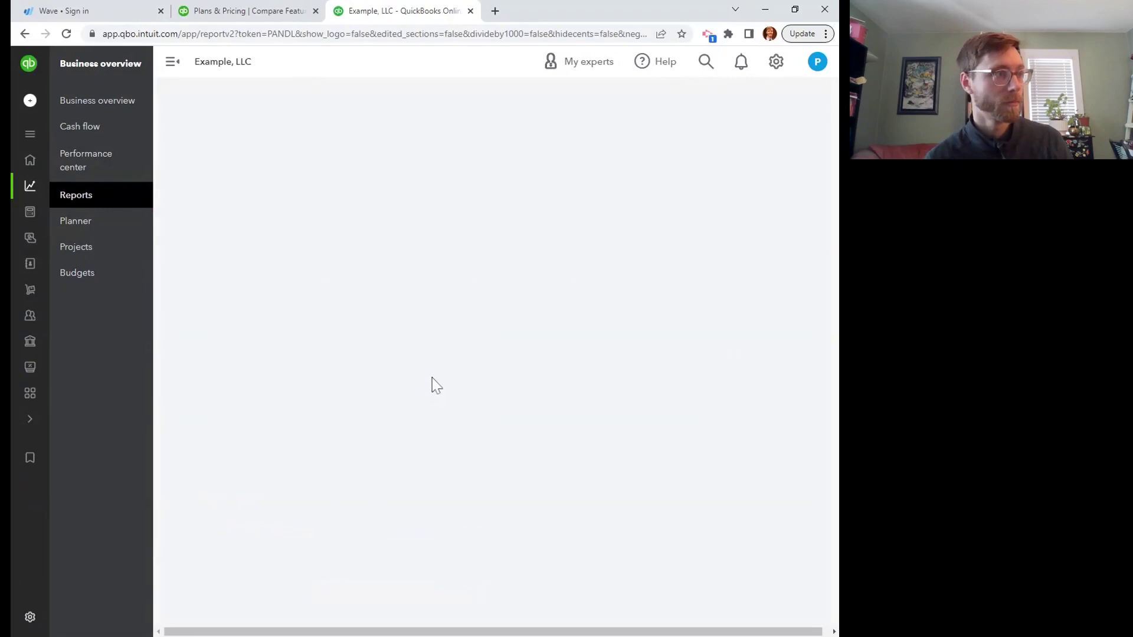
pyautogui.scroll(-3, 425, 375)
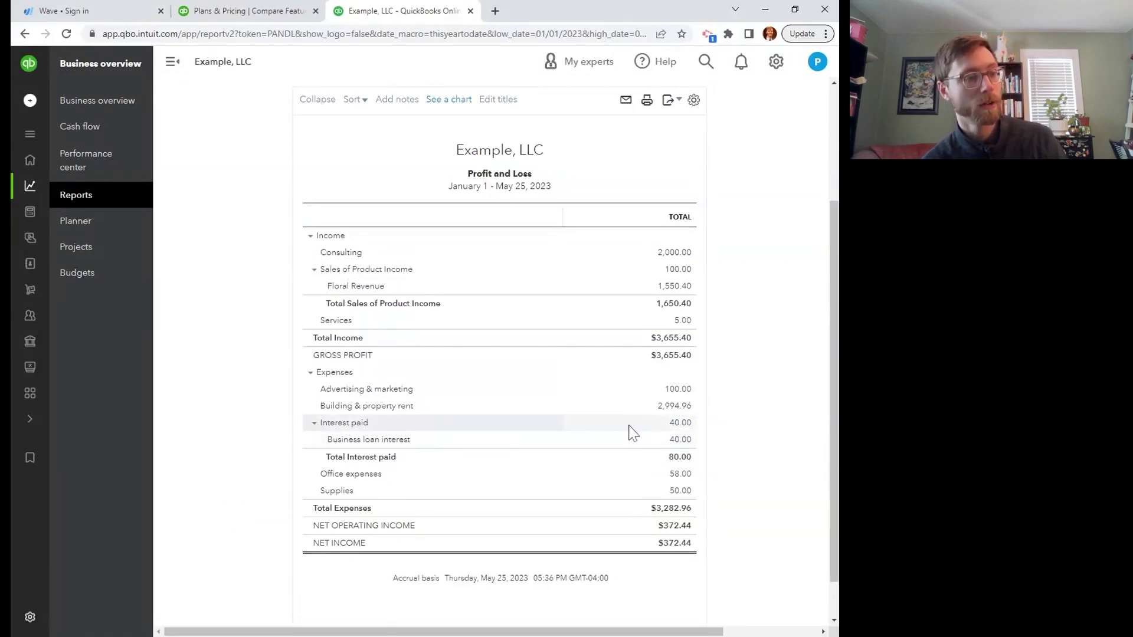
pyautogui.click(674, 425)
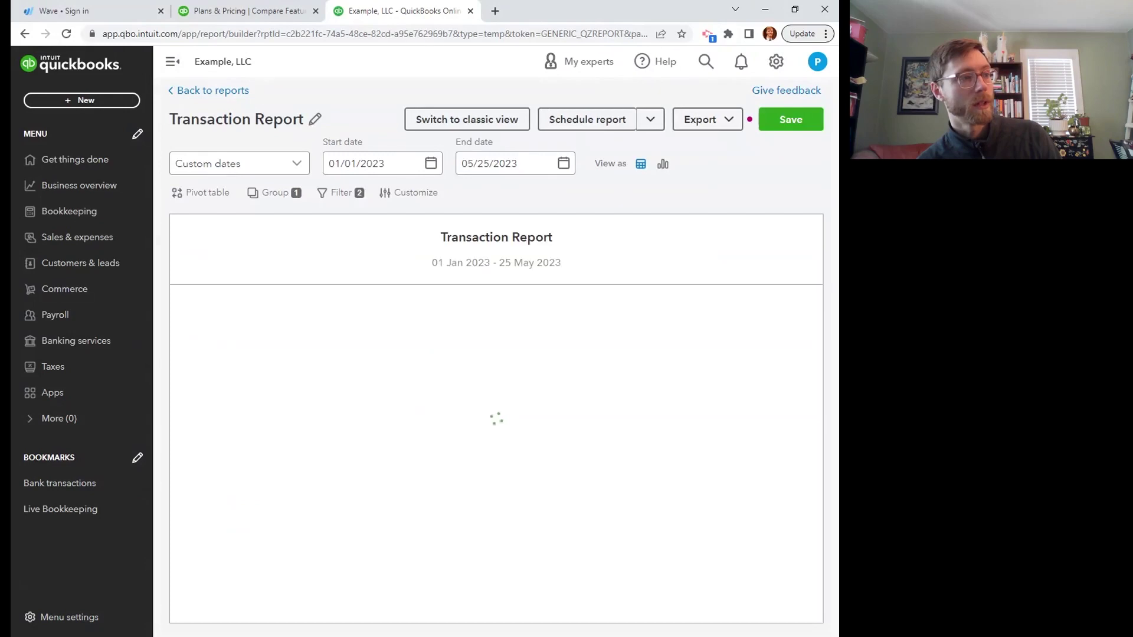
# - Expand the Interest paid transactions in classic view and open the 40.00 Journal Entry #4
pyautogui.click(387, 322)
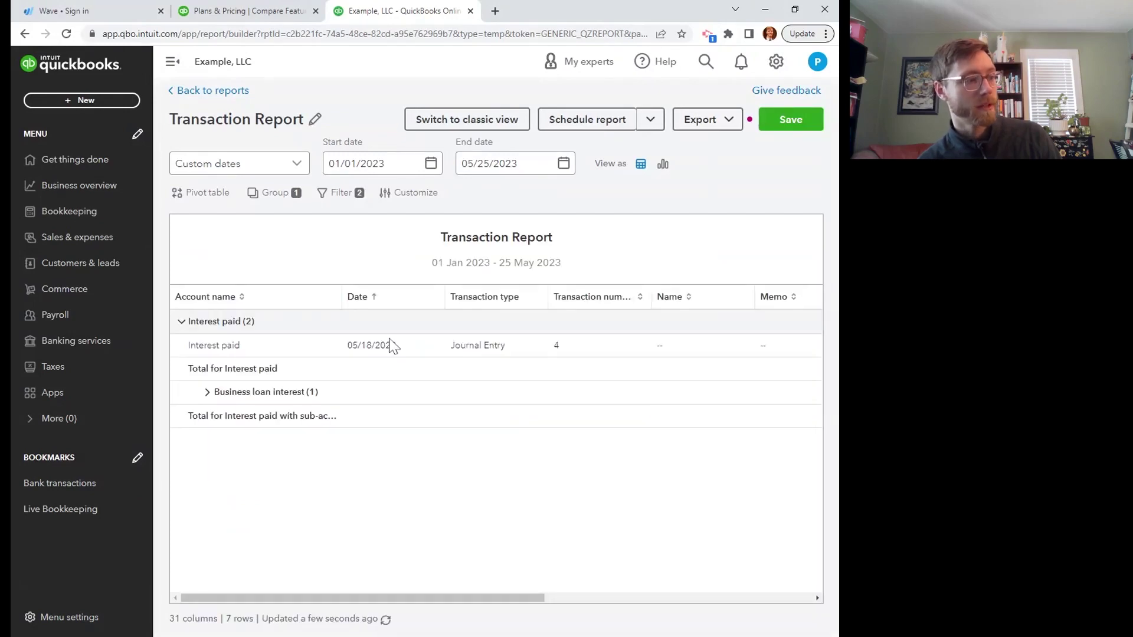
pyautogui.moveTo(514, 600); pyautogui.dragTo(701, 602)
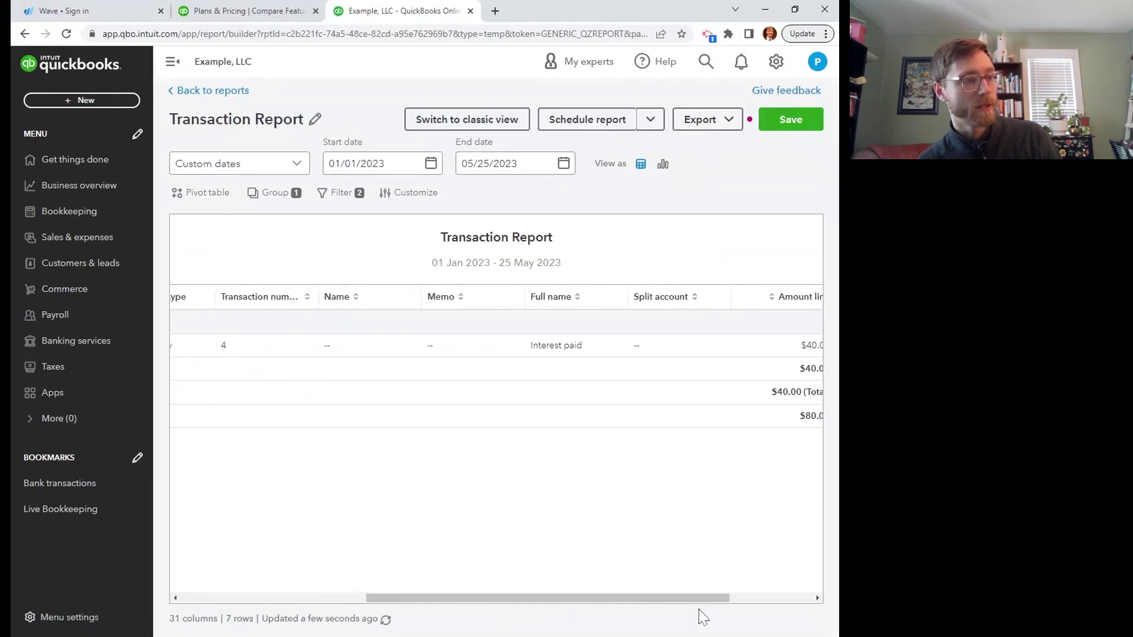
pyautogui.click(556, 347)
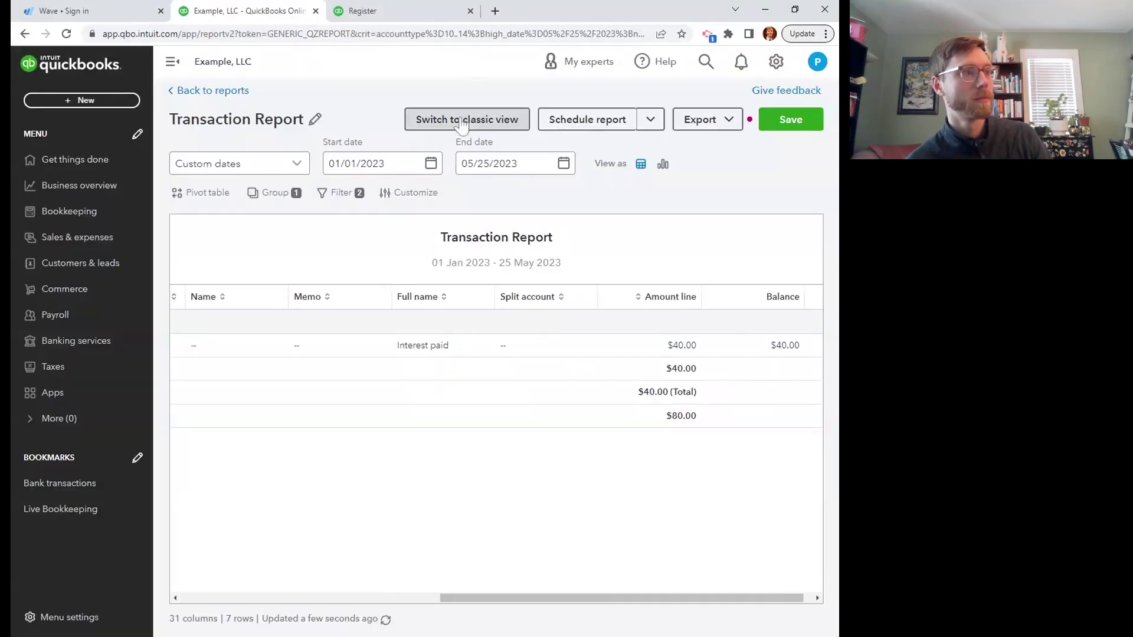
pyautogui.click(463, 120)
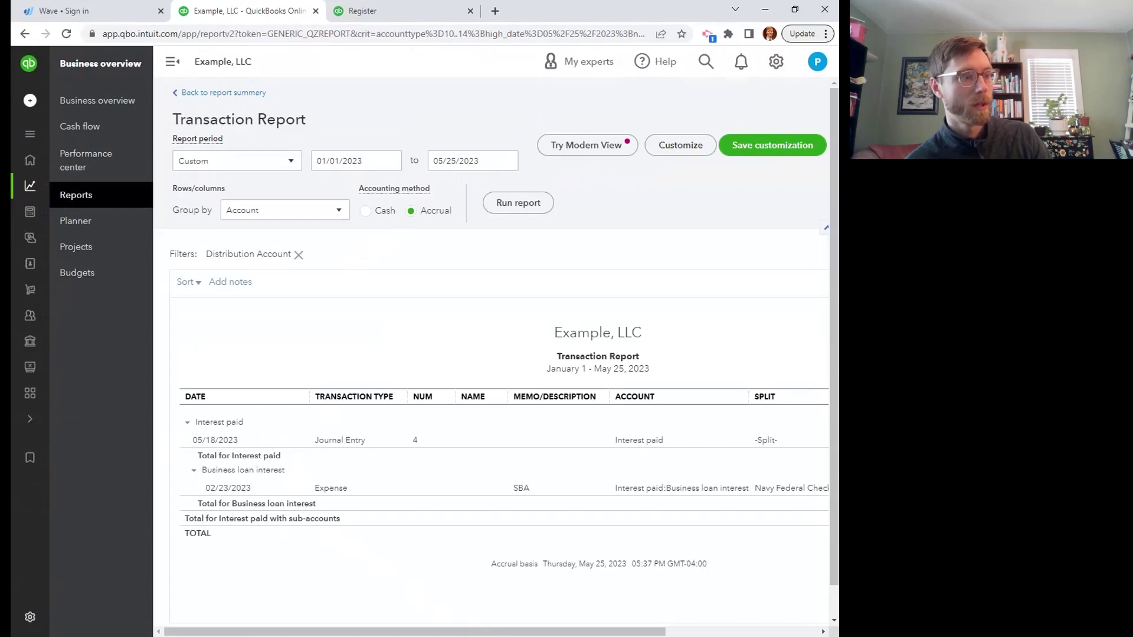
pyautogui.moveTo(531, 633); pyautogui.dragTo(732, 633)
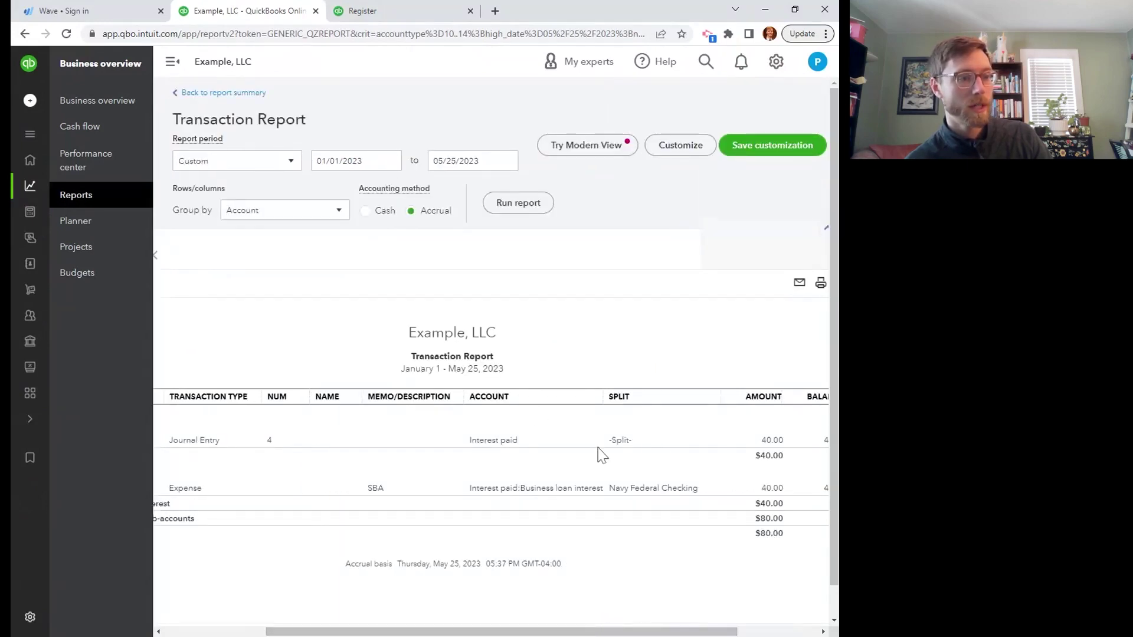
pyautogui.click(766, 441)
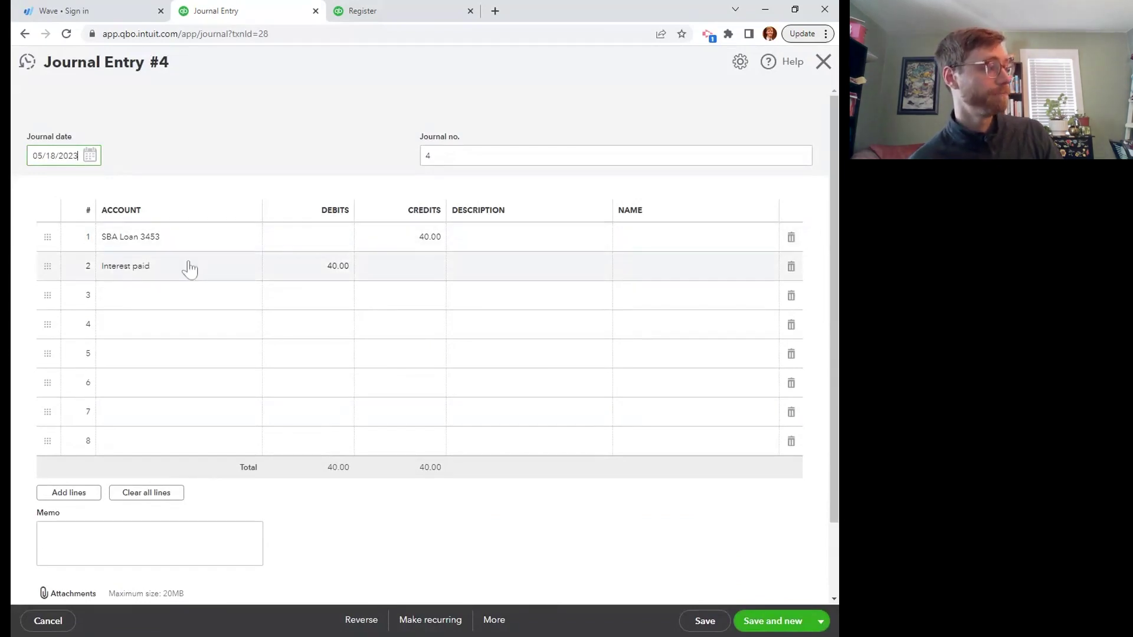
# - Change line 2's account to Interest paid:Business loan interest, then save and close Journal Entry #4
pyautogui.click(152, 270)
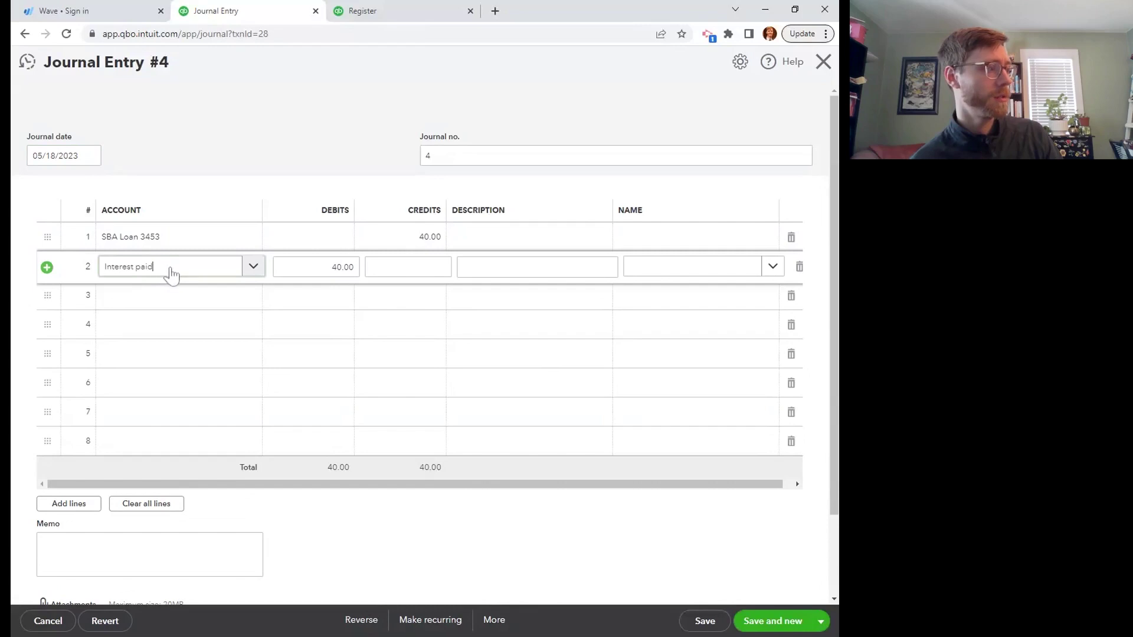
pyautogui.moveTo(172, 274); pyautogui.dragTo(85, 270)
pyautogui.click(158, 378)
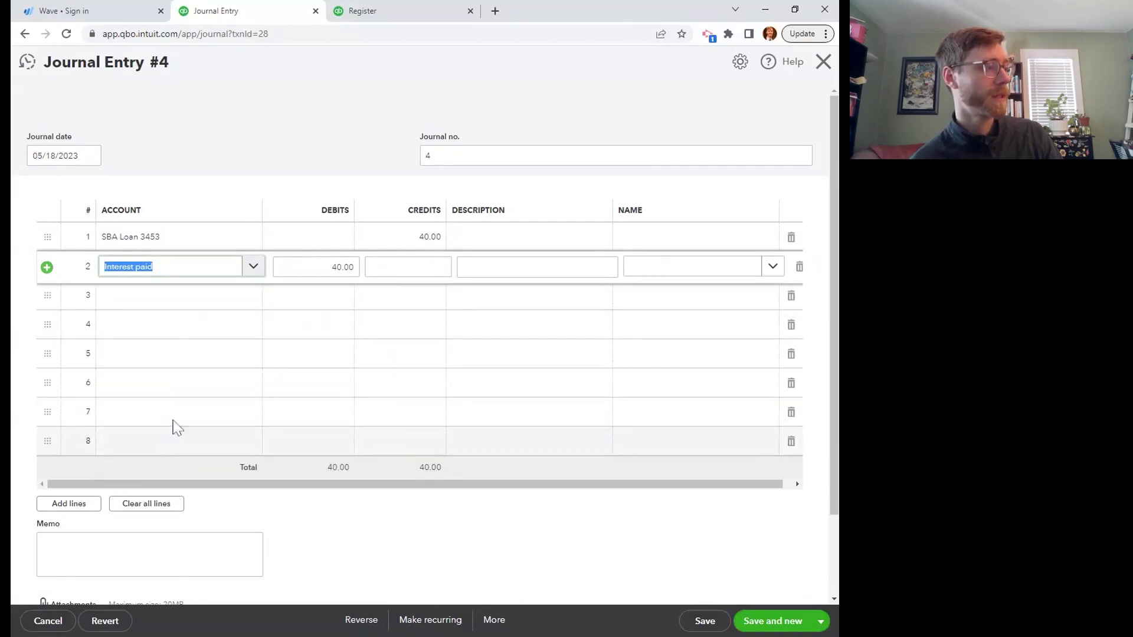
pyautogui.click(180, 283)
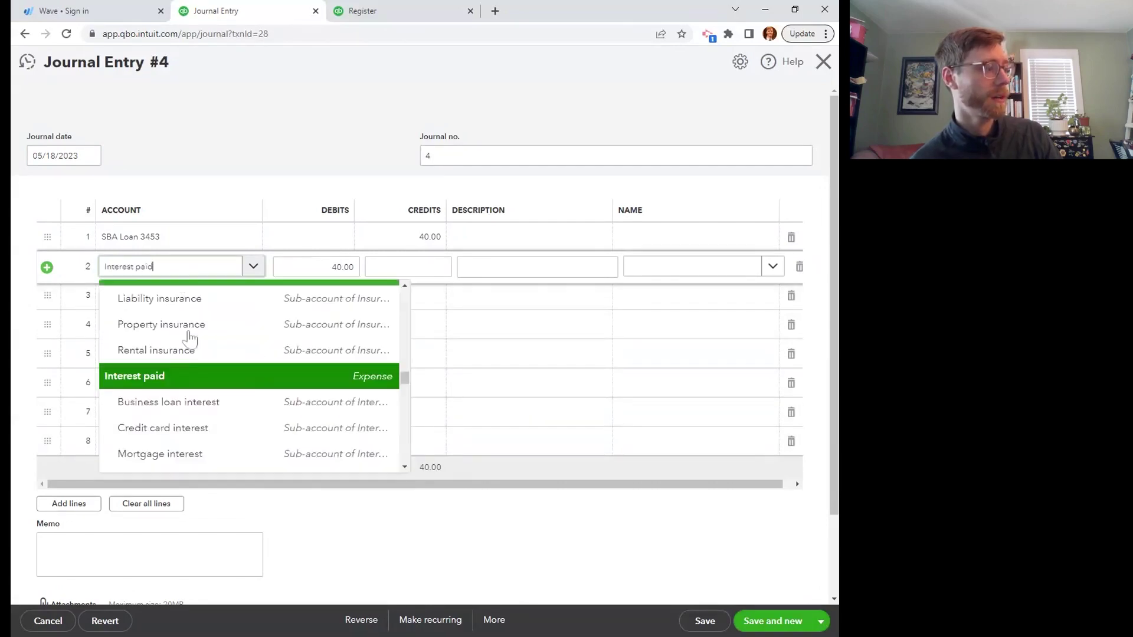
pyautogui.click(190, 425)
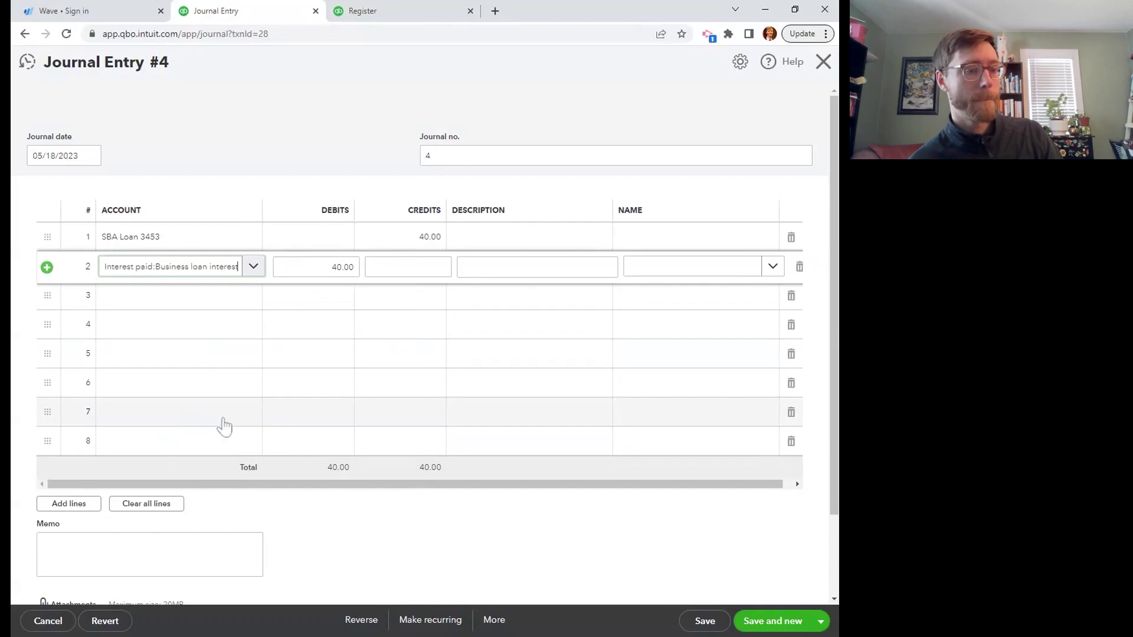
pyautogui.click(692, 625)
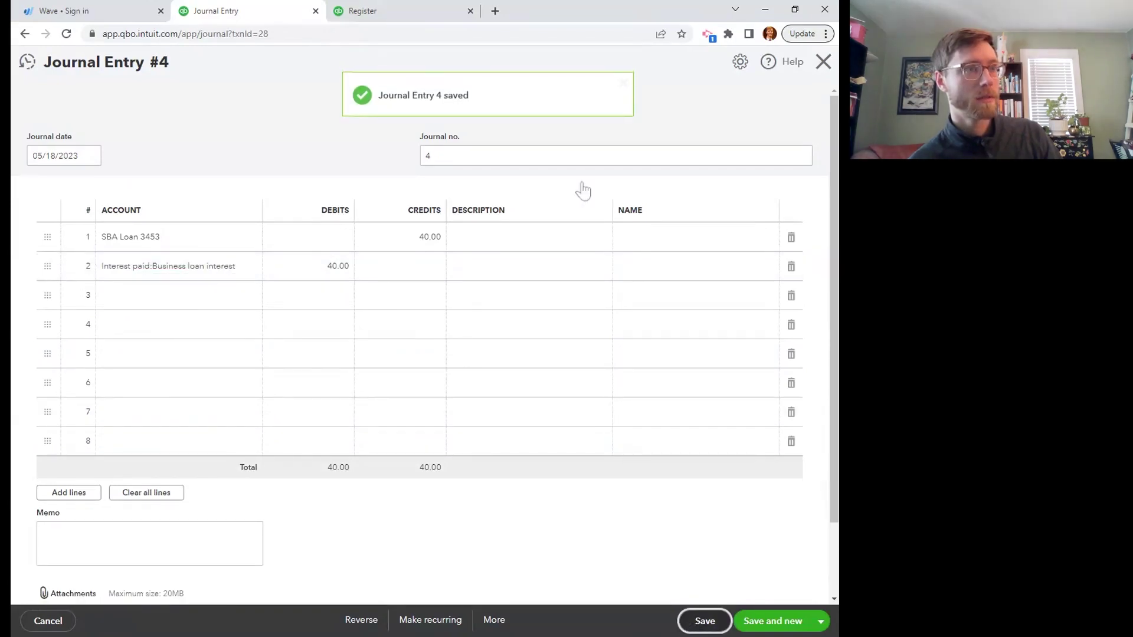
pyautogui.click(813, 75)
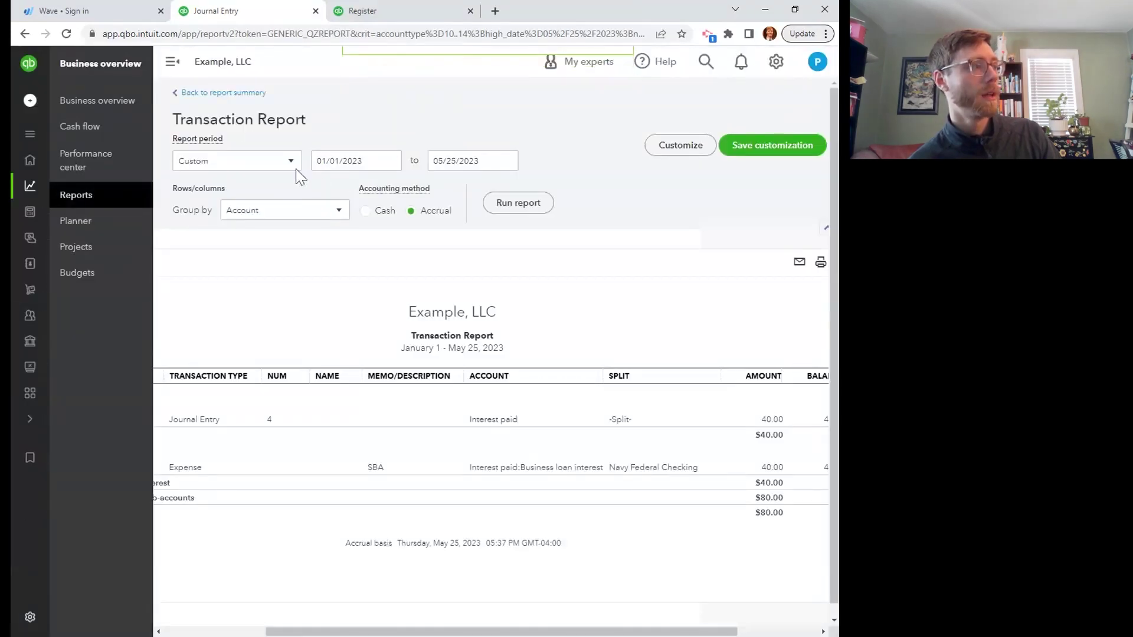
# - Reload the Profit and Loss and scroll to Expenses, showing 80.00 under Business loan interest
pyautogui.click(245, 94)
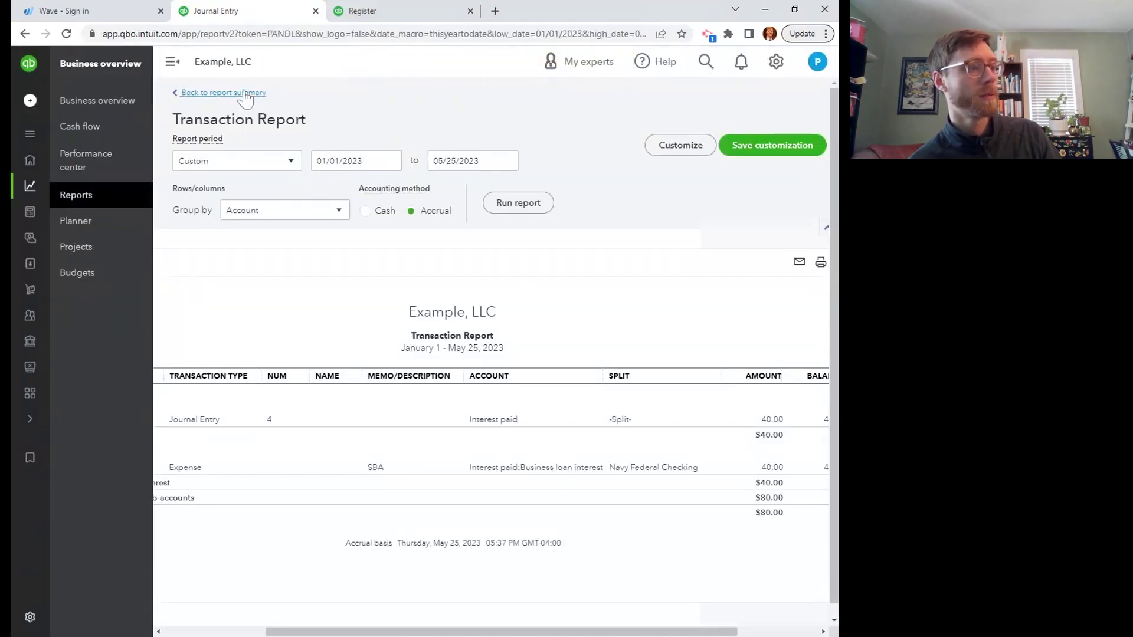
pyautogui.scroll(-3, 458, 332)
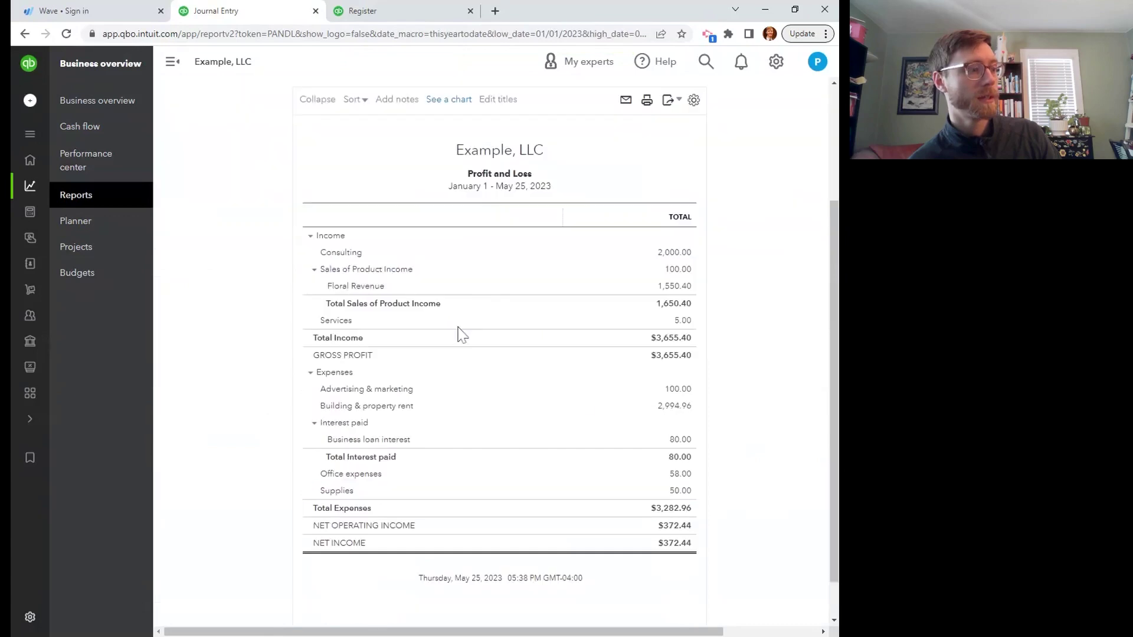
pyautogui.scroll(-1, 569, 393)
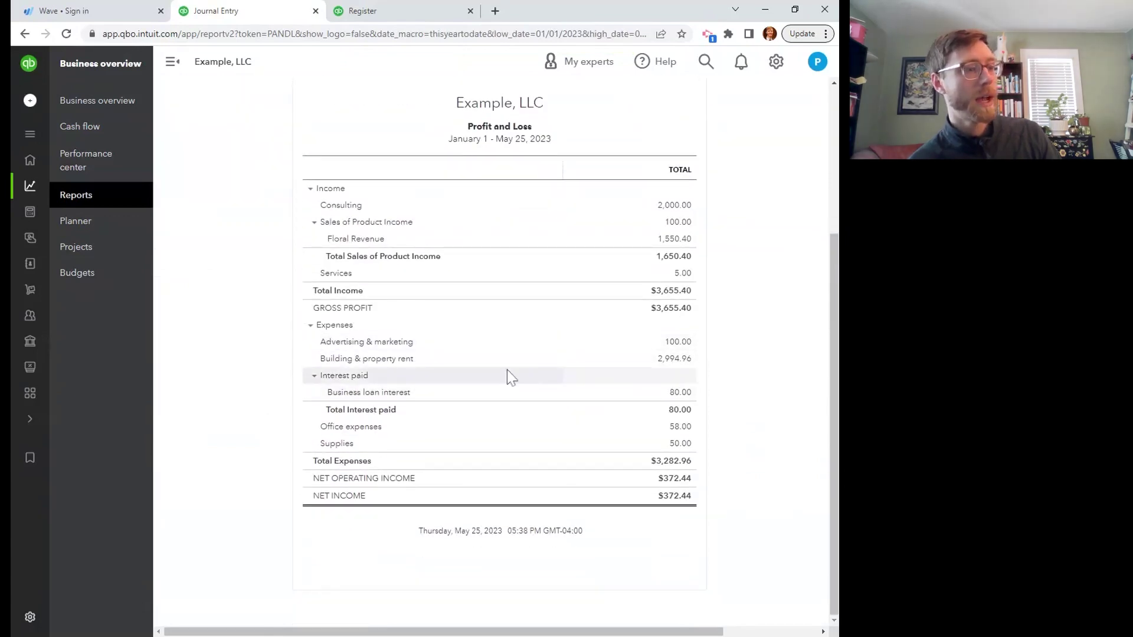